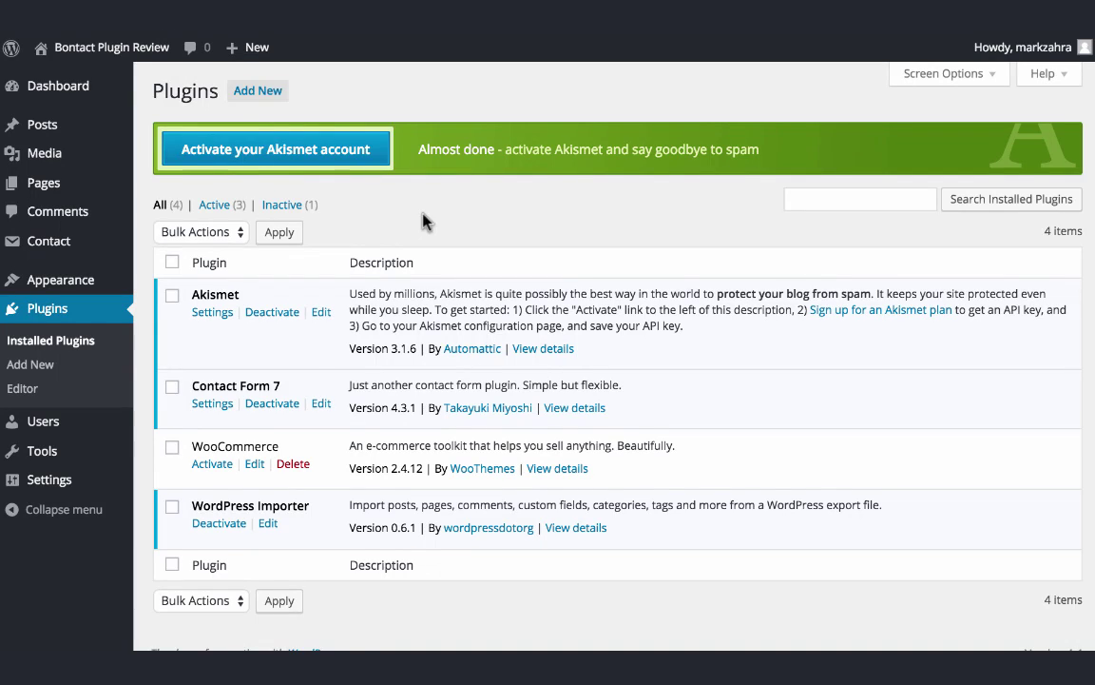
Step: Search the plugin directory for Bontact, then install and activate the Bontact - Multichannel Live Contact Form plugin
{"action": "left_click", "coordinate": [270, 97]}
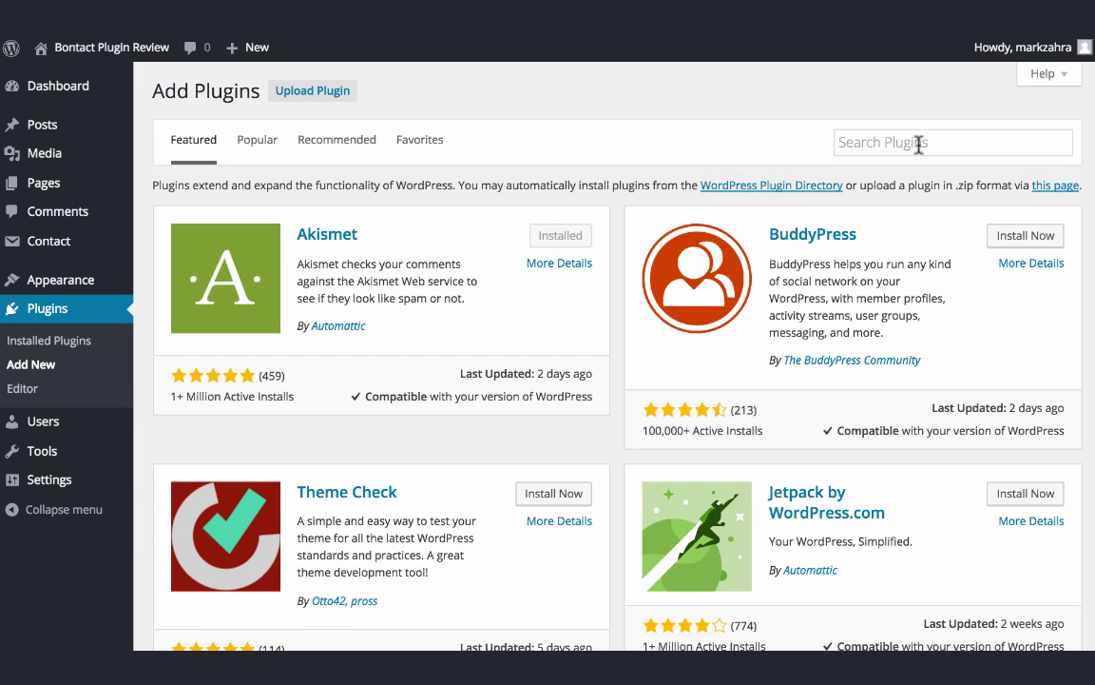
{"action": "left_click", "coordinate": [920, 143]}
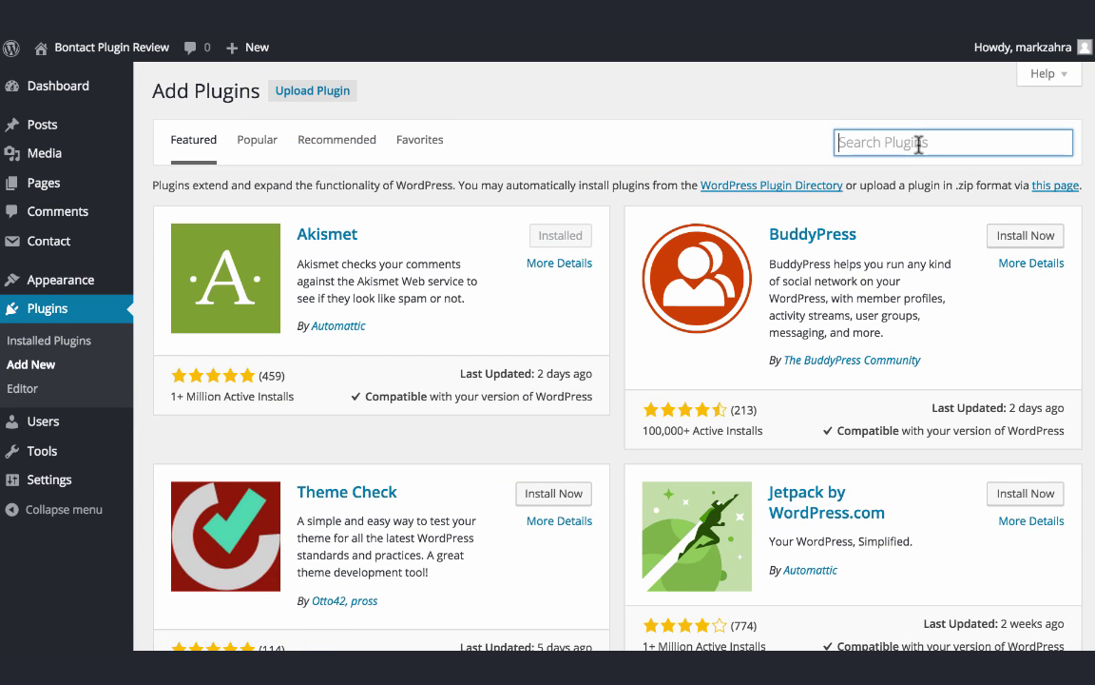
{"action": "type", "text": "Bontac"}
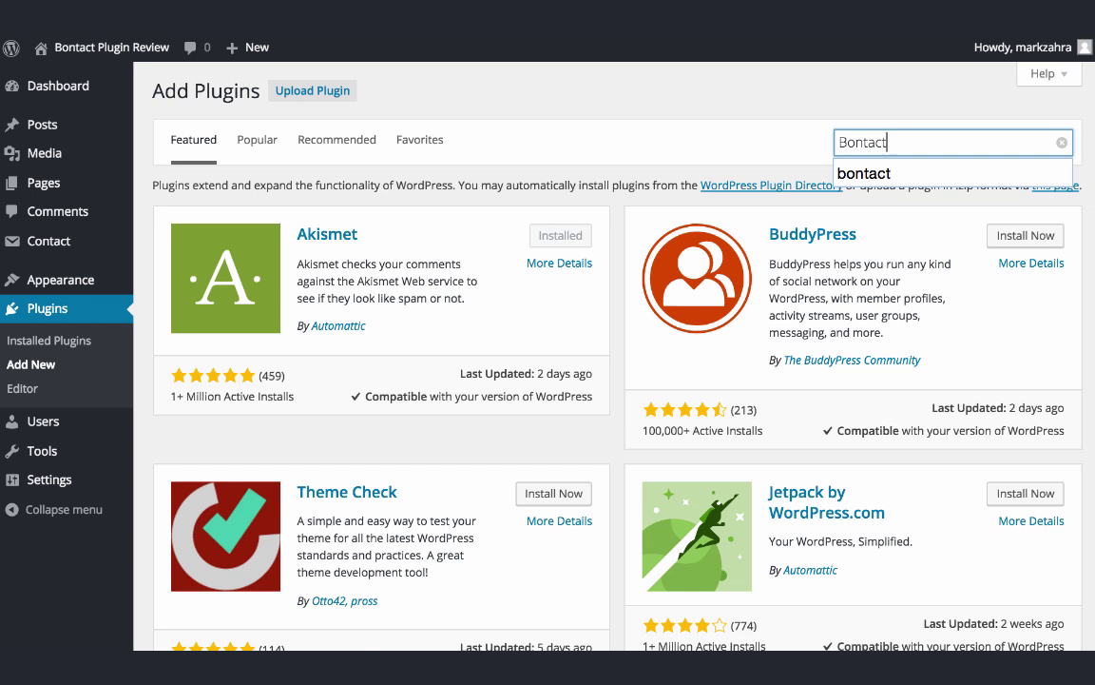
{"action": "type", "text": "t"}
{"action": "key", "text": "Return"}
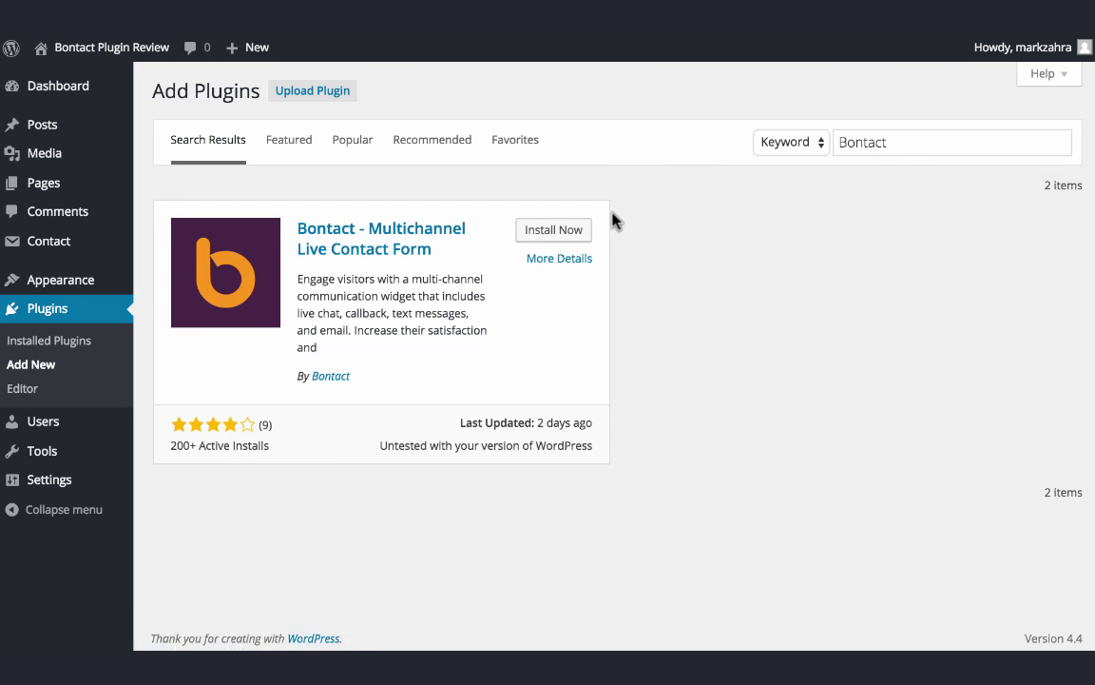
{"action": "left_click", "coordinate": [554, 232]}
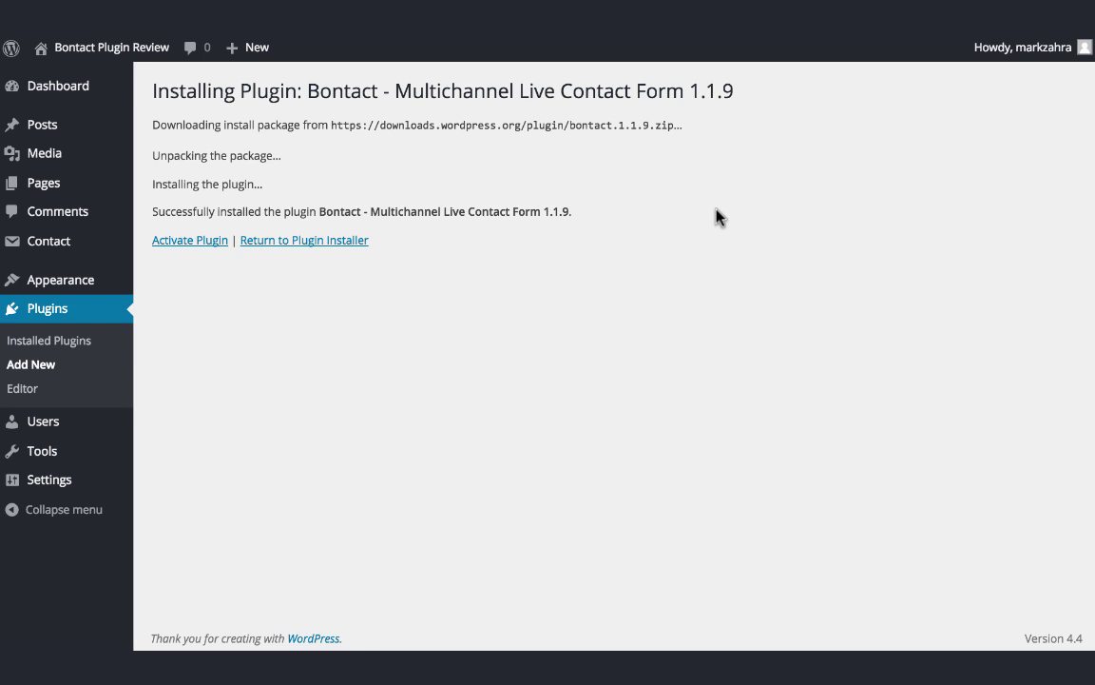
{"action": "left_click", "coordinate": [199, 240]}
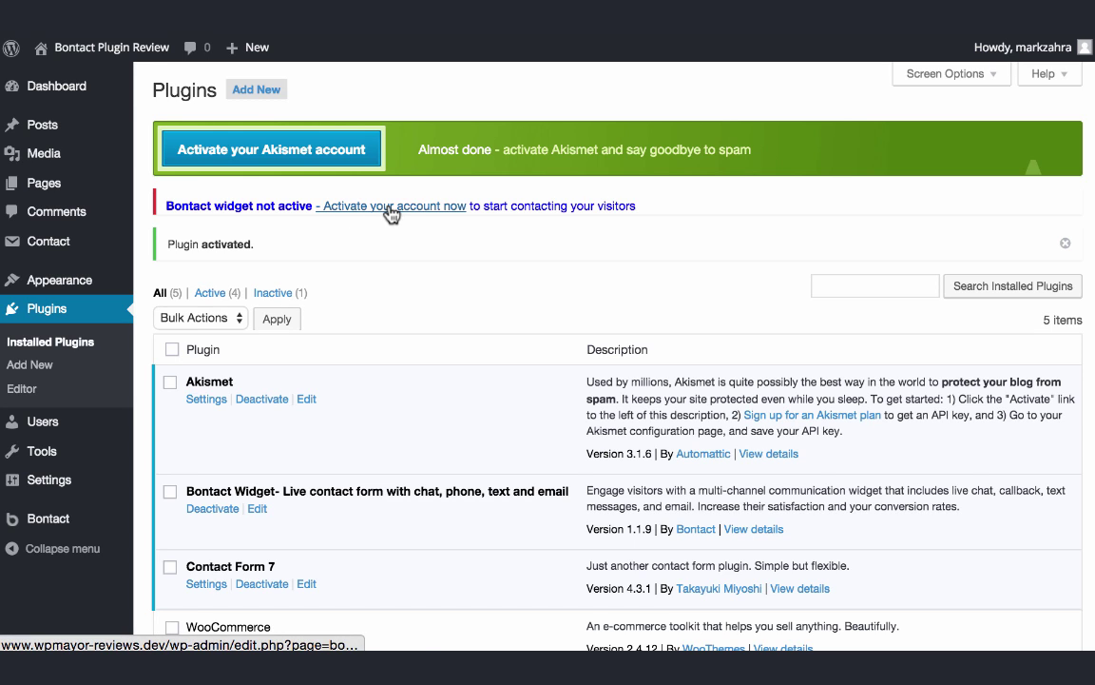
Step: Sign in to the existing Bontact account from the plugin's page using the prefilled credentials
{"action": "left_click", "coordinate": [93, 519]}
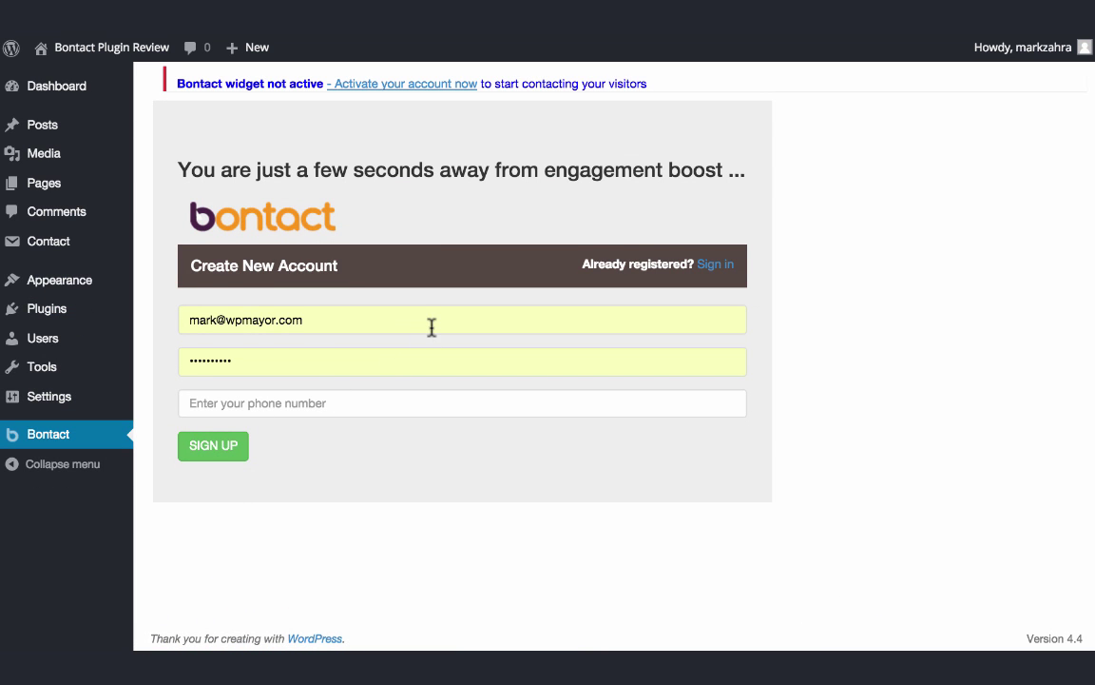
{"action": "left_click", "coordinate": [717, 266]}
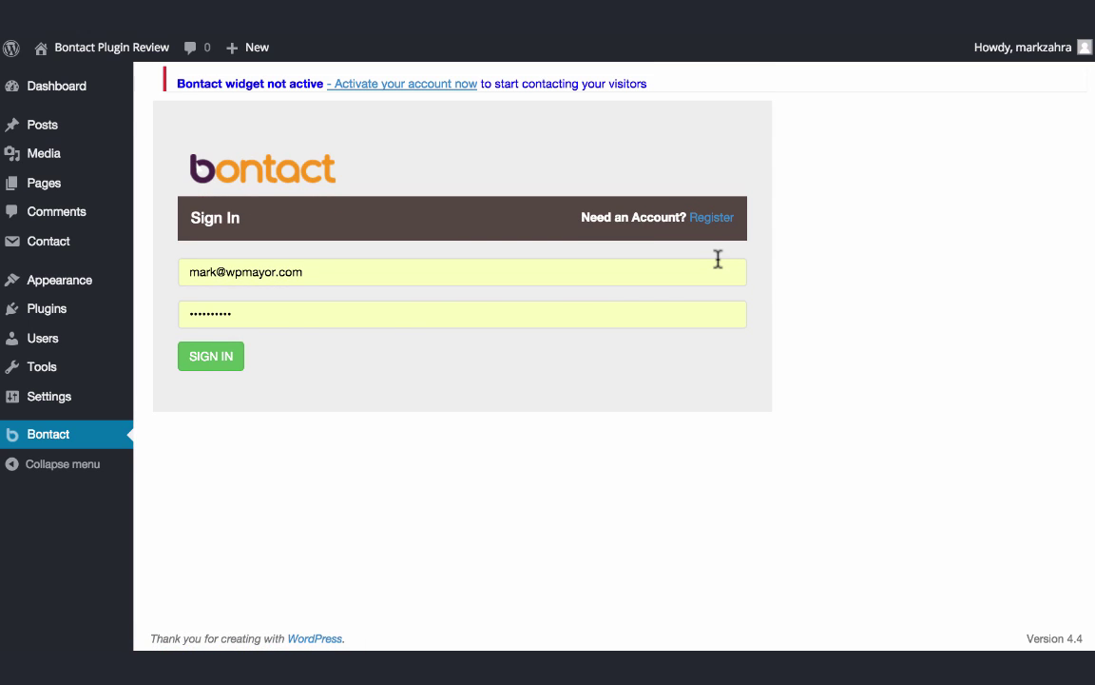
{"action": "left_click", "coordinate": [214, 366]}
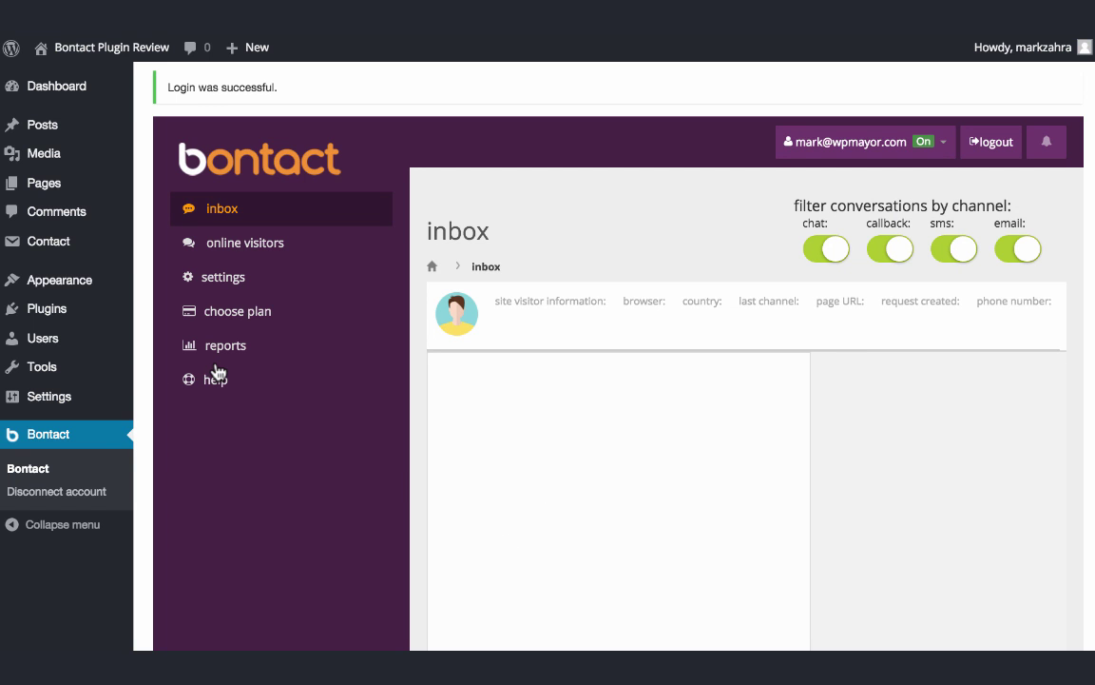
Step: Look over the Bontact inbox page and view the account's live chat availability options without changing them
{"action": "scroll", "coordinate": [217, 371], "scroll_direction": "down", "scroll_amount": 10}
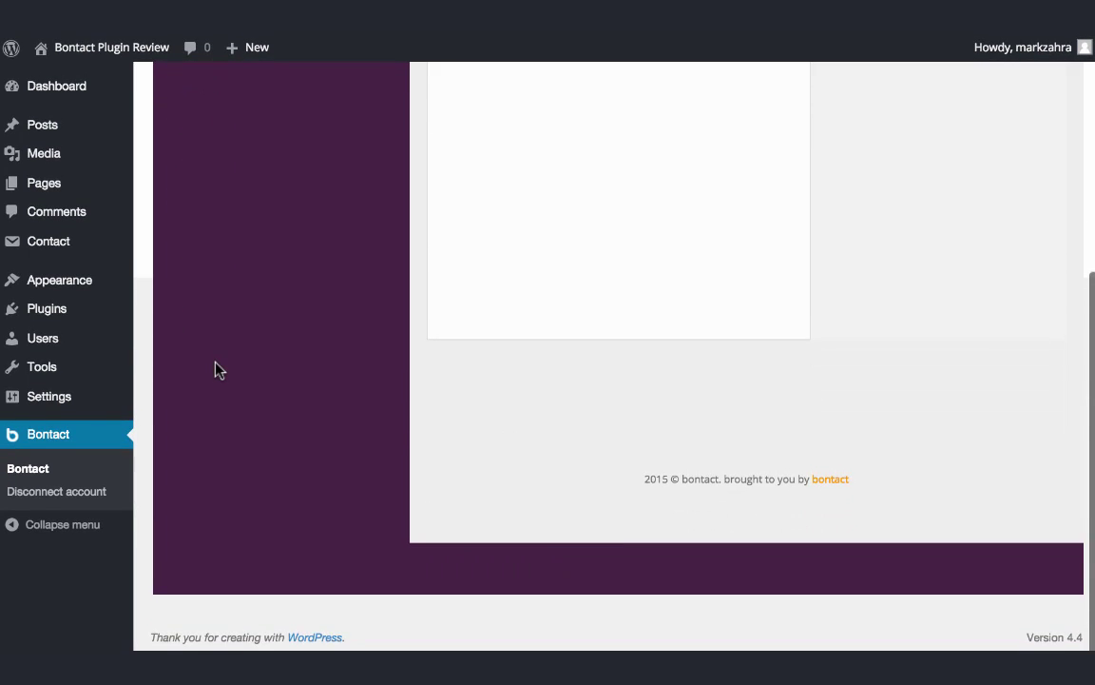
{"action": "scroll", "coordinate": [217, 371], "scroll_direction": "up", "scroll_amount": 6}
{"action": "scroll", "coordinate": [216, 364], "scroll_direction": "up", "scroll_amount": 4}
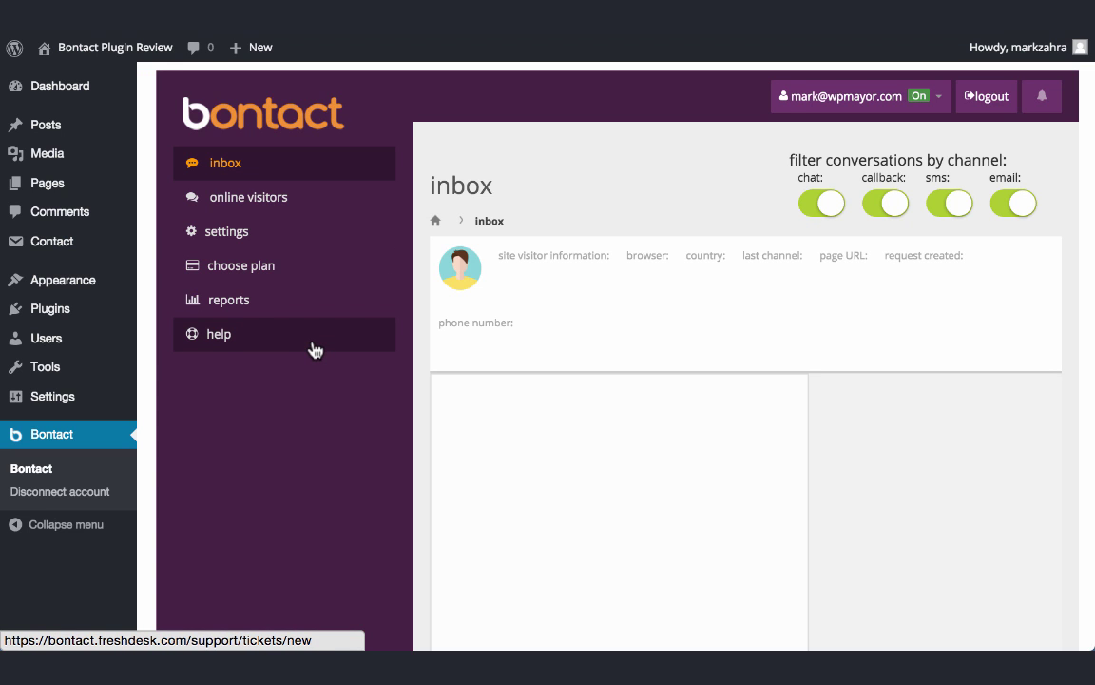
{"action": "left_click", "coordinate": [938, 99]}
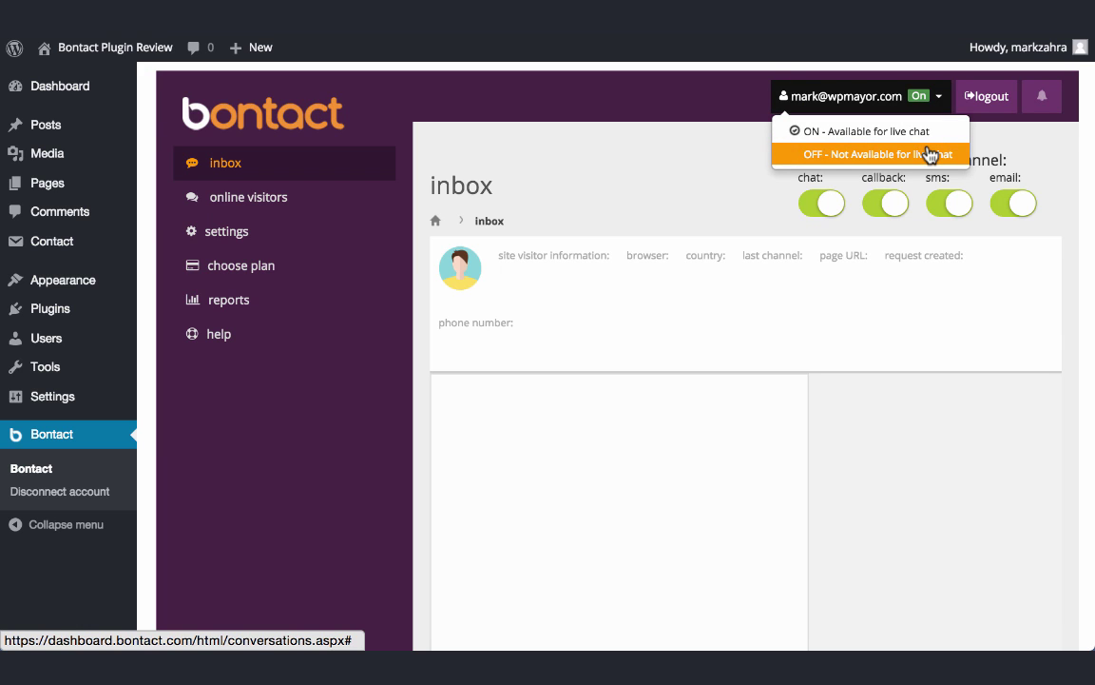
{"action": "left_click", "coordinate": [1042, 130]}
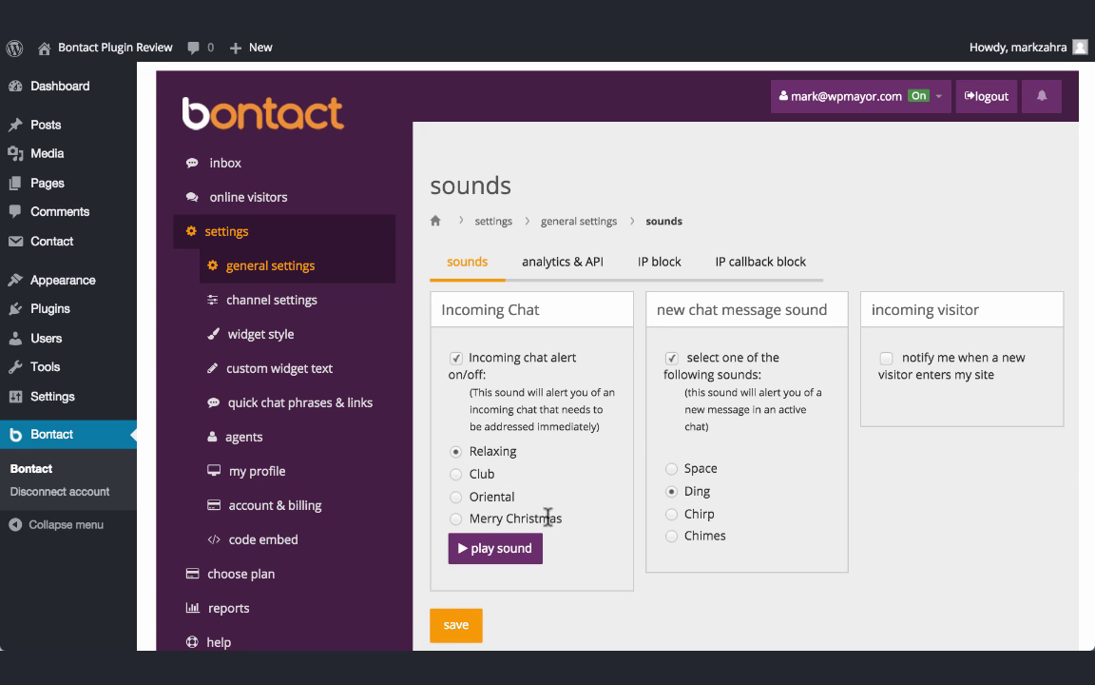
Step: Review Bontact's general settings for sounds, analytics & API, IP block and IP callback block
{"action": "left_click", "coordinate": [673, 358]}
{"action": "left_click", "coordinate": [566, 262]}
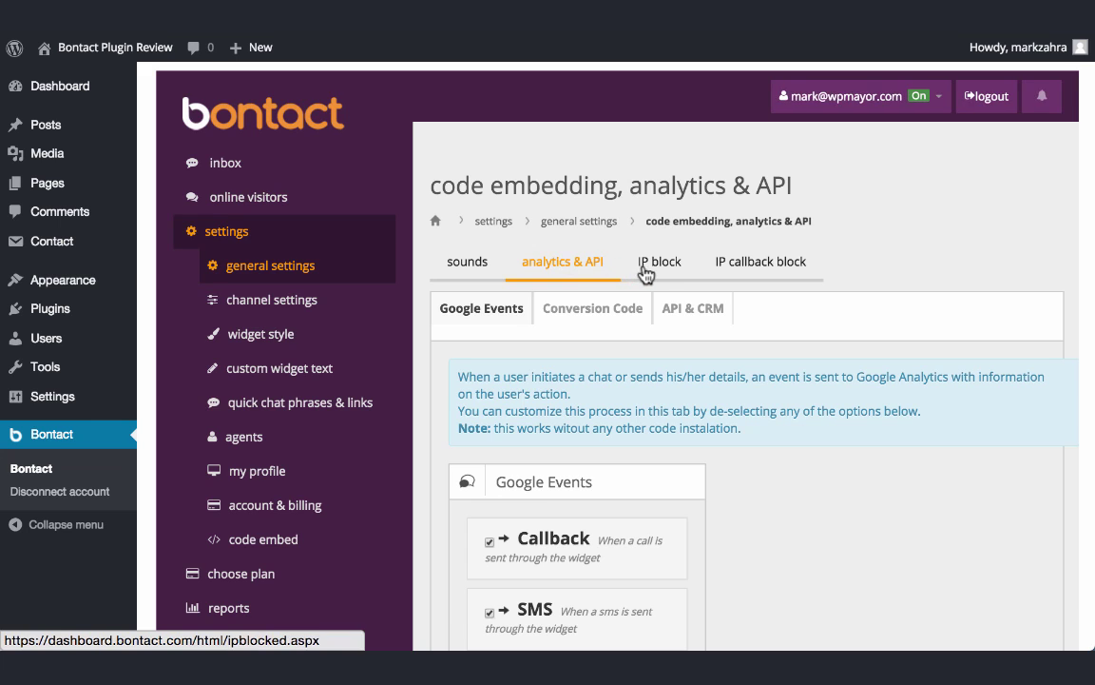
{"action": "left_click", "coordinate": [655, 272]}
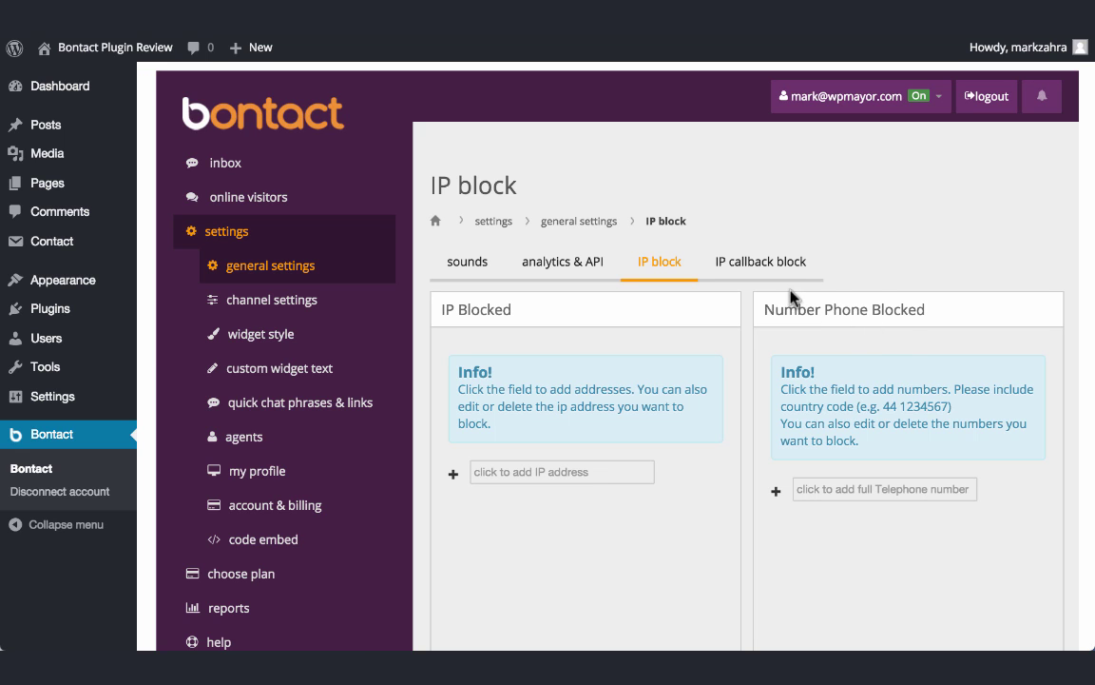
{"action": "left_click", "coordinate": [758, 271]}
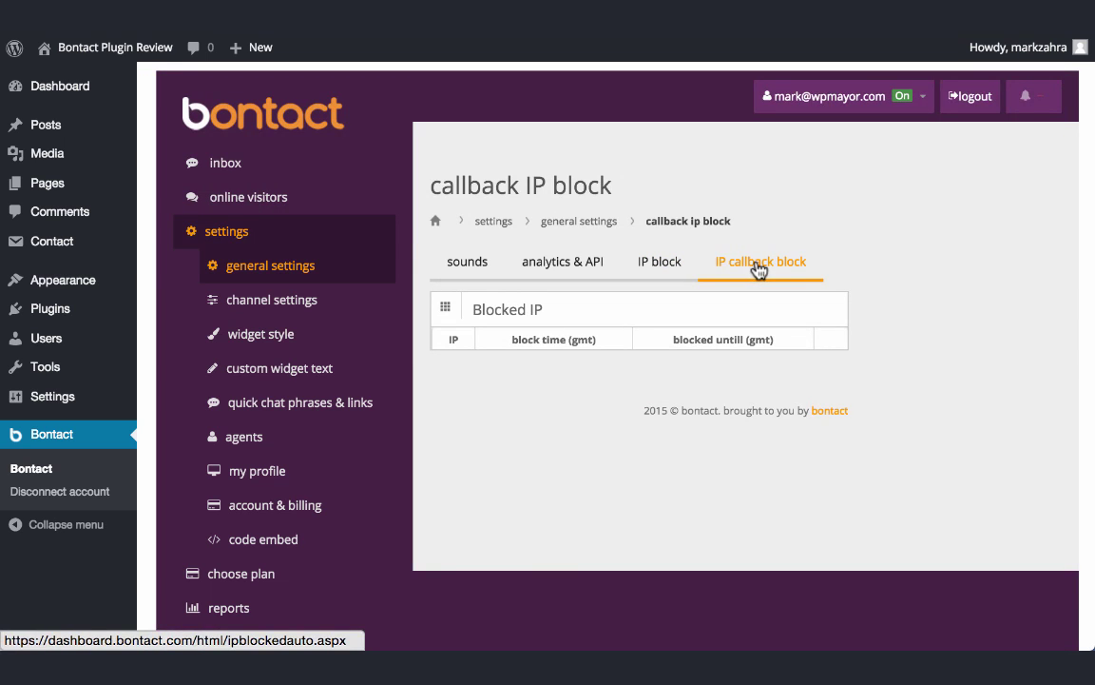
Step: Review the live chat channel settings, switching the channel off and back on and checking the chat invitation delay
{"action": "left_click", "coordinate": [331, 298]}
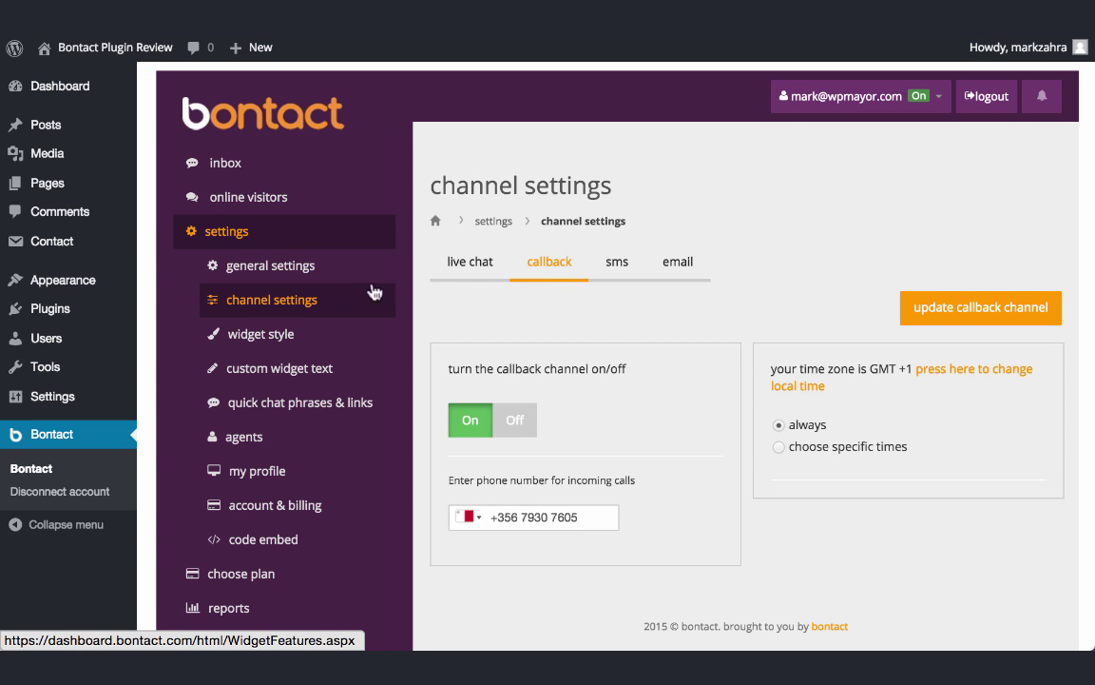
{"action": "left_click", "coordinate": [467, 270]}
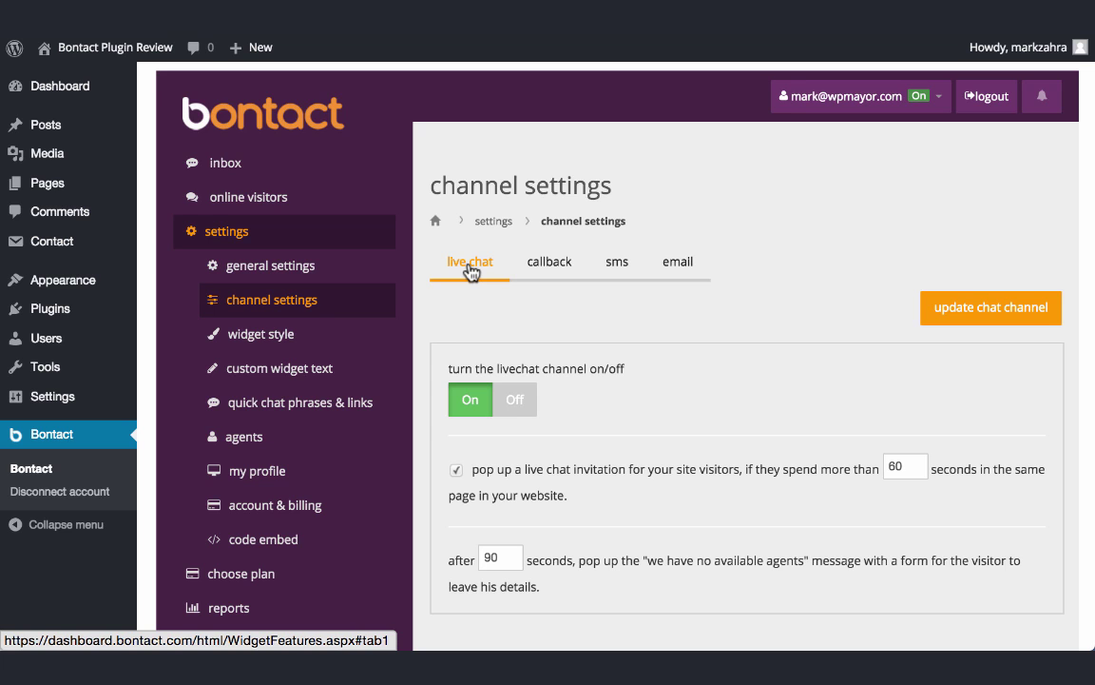
{"action": "left_click", "coordinate": [504, 404]}
{"action": "left_click", "coordinate": [480, 407]}
{"action": "scroll", "coordinate": [478, 407], "scroll_direction": "down", "scroll_amount": 2}
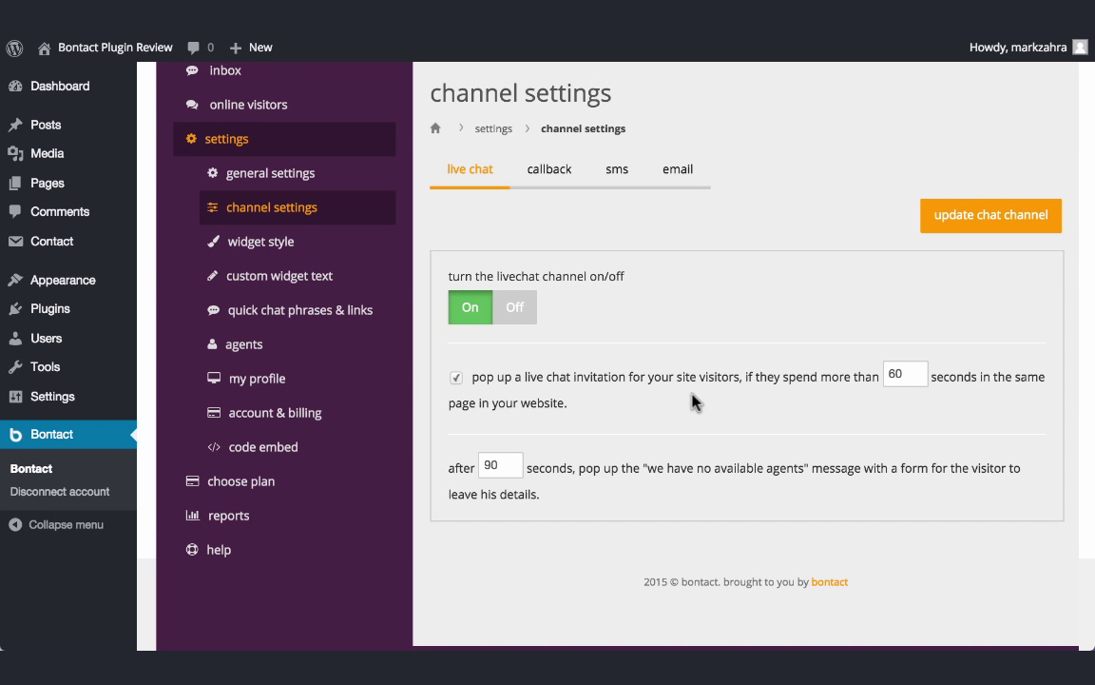
{"action": "left_click", "coordinate": [900, 377]}
Step: Choose specific times for the callback channel and examine its weekday schedule options
{"action": "left_click", "coordinate": [550, 177]}
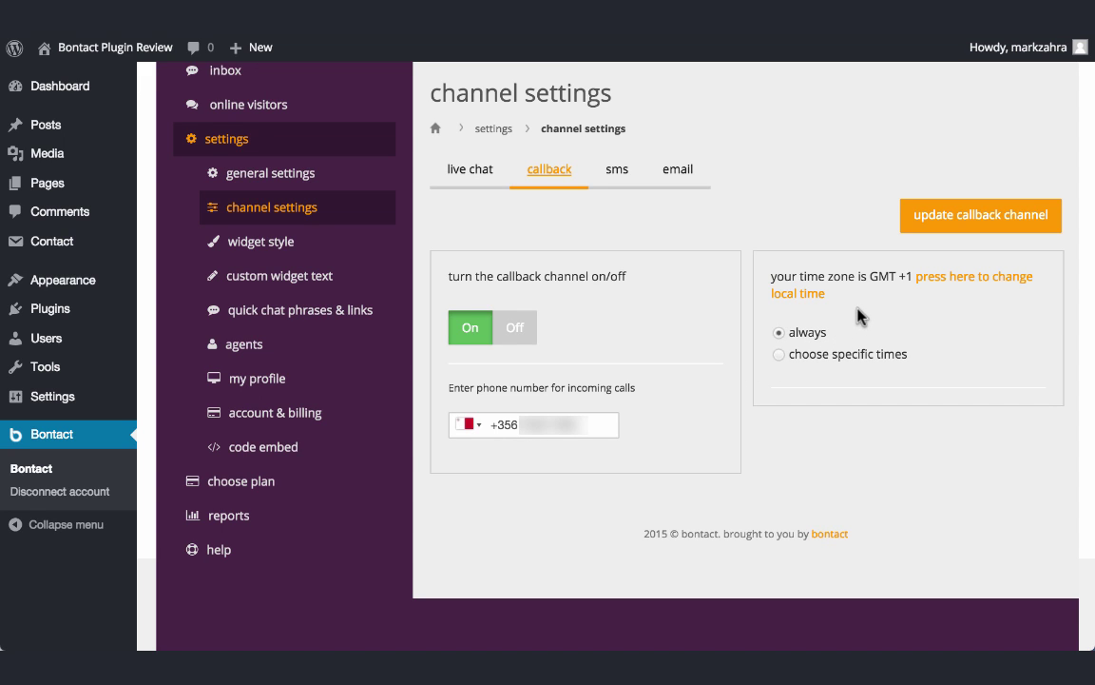
{"action": "left_click", "coordinate": [829, 354]}
{"action": "scroll", "coordinate": [829, 350], "scroll_direction": "down", "scroll_amount": 5}
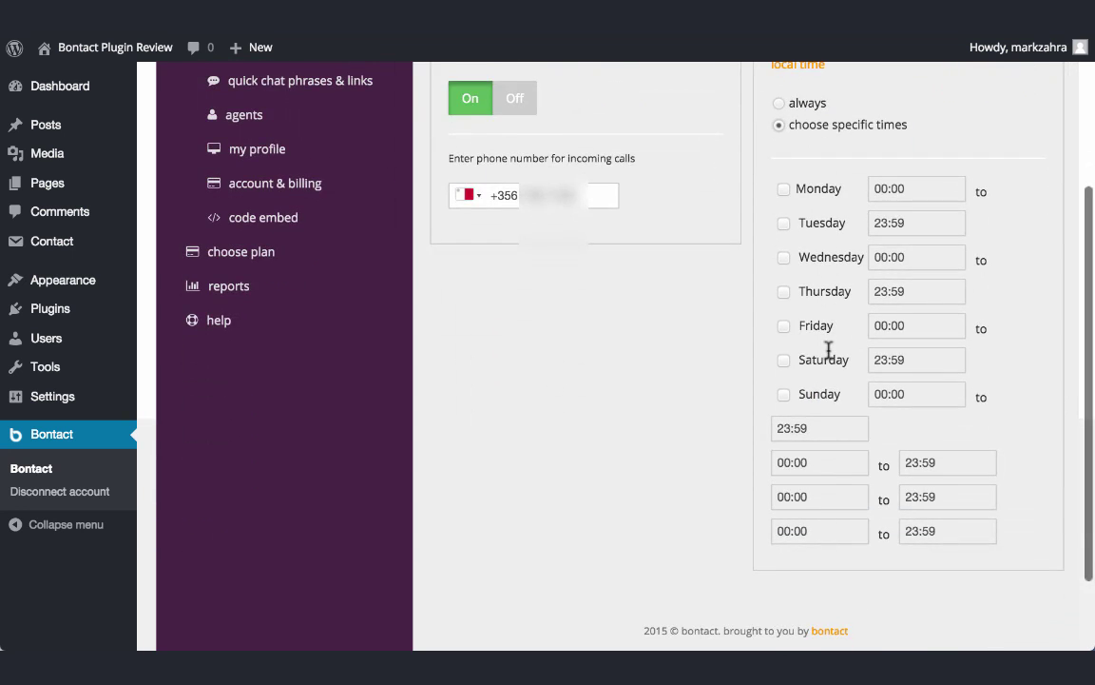
{"action": "scroll", "coordinate": [829, 349], "scroll_direction": "up", "scroll_amount": 5}
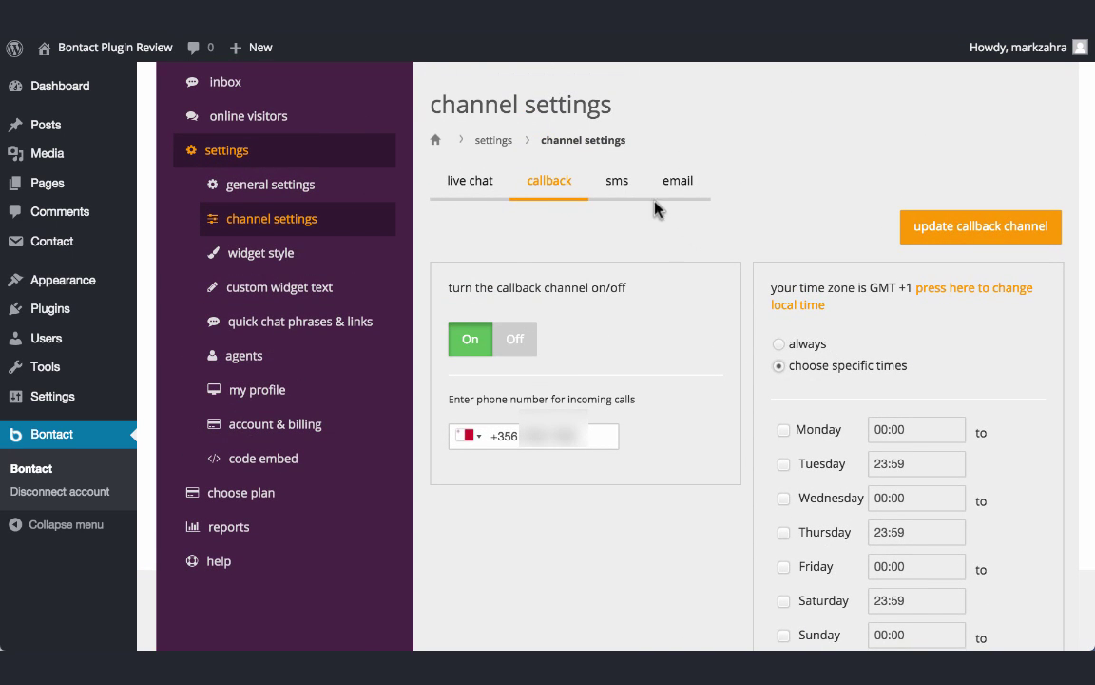
Step: Choose the Custom active time for the SMS channel and examine its weekday schedule options
{"action": "left_click", "coordinate": [617, 180]}
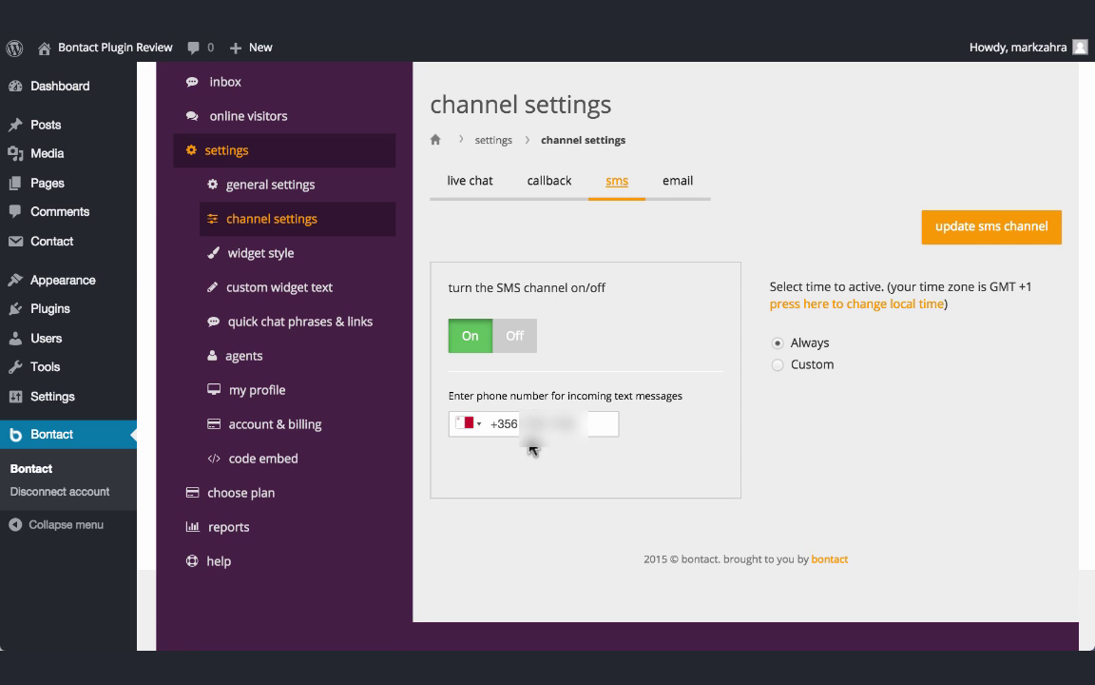
{"action": "left_click", "coordinate": [779, 365]}
{"action": "scroll", "coordinate": [782, 371], "scroll_direction": "down", "scroll_amount": 5}
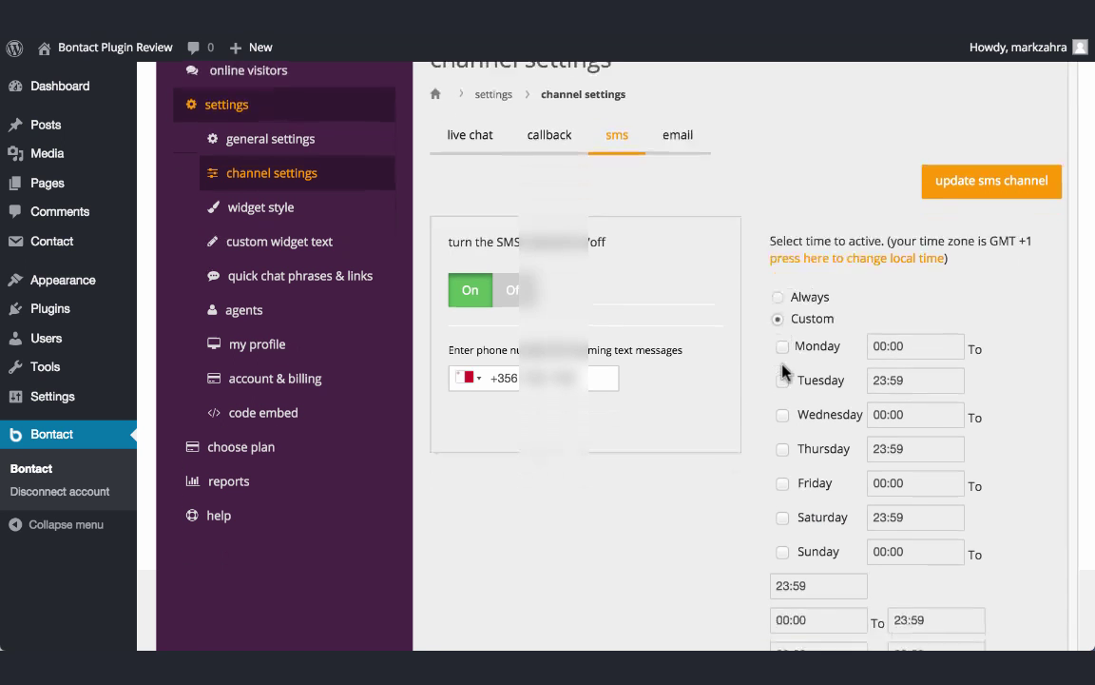
{"action": "scroll", "coordinate": [782, 369], "scroll_direction": "up", "scroll_amount": 6}
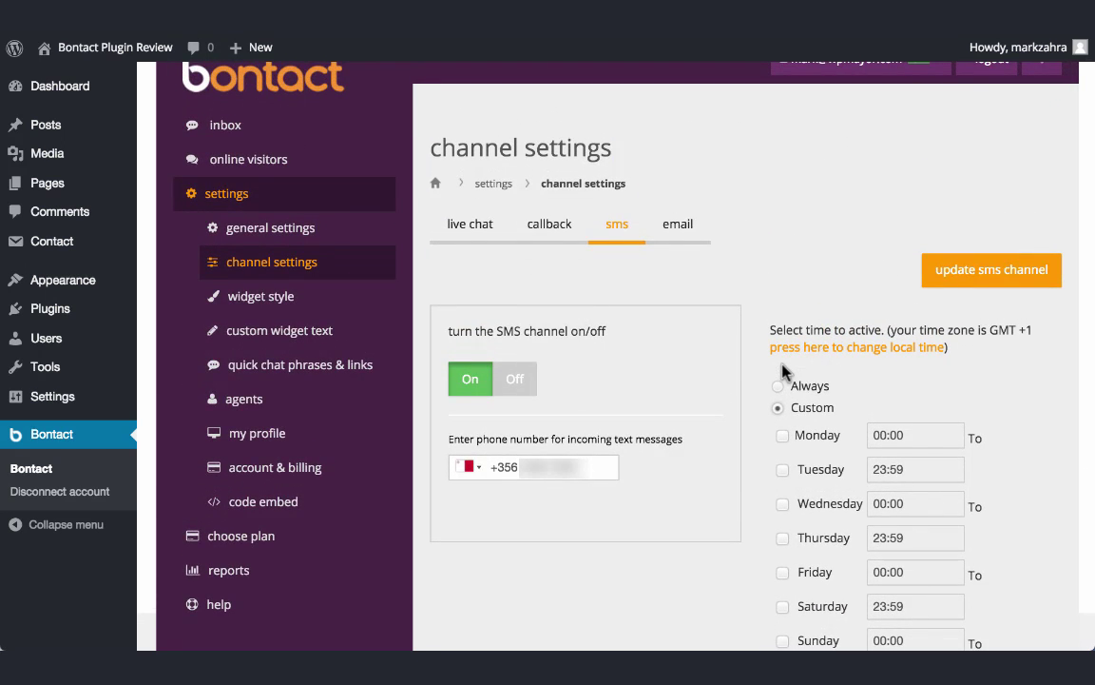
Step: Review the email channel settings, switching the channel off and back on and checking the incoming email address field
{"action": "left_click", "coordinate": [685, 229]}
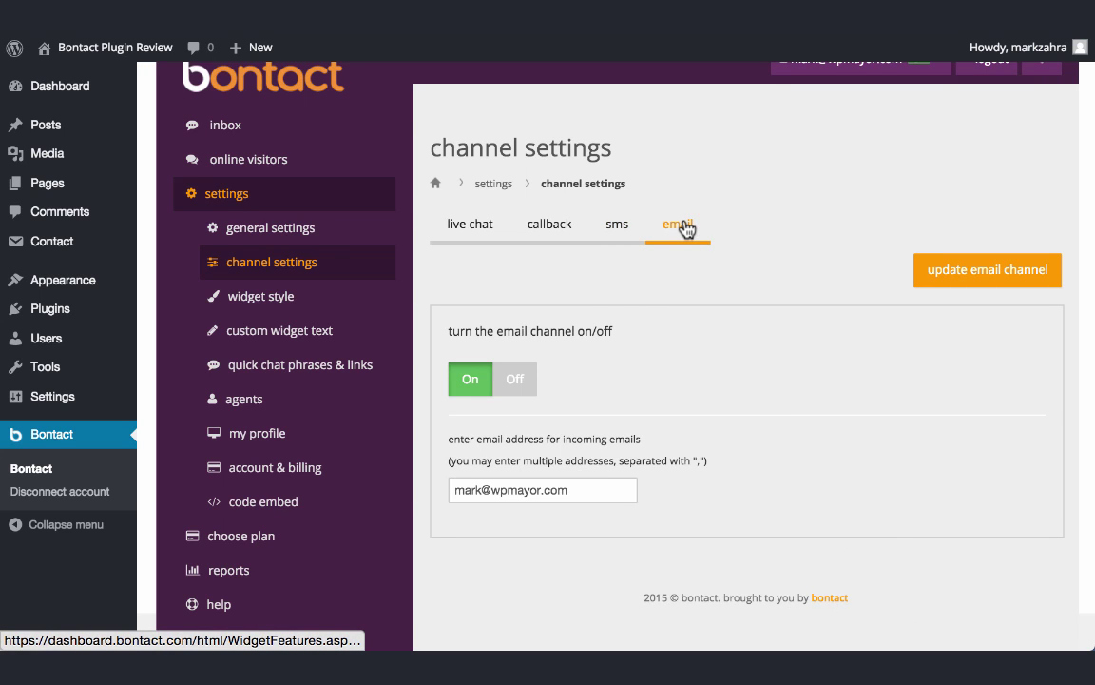
{"action": "left_click", "coordinate": [493, 390]}
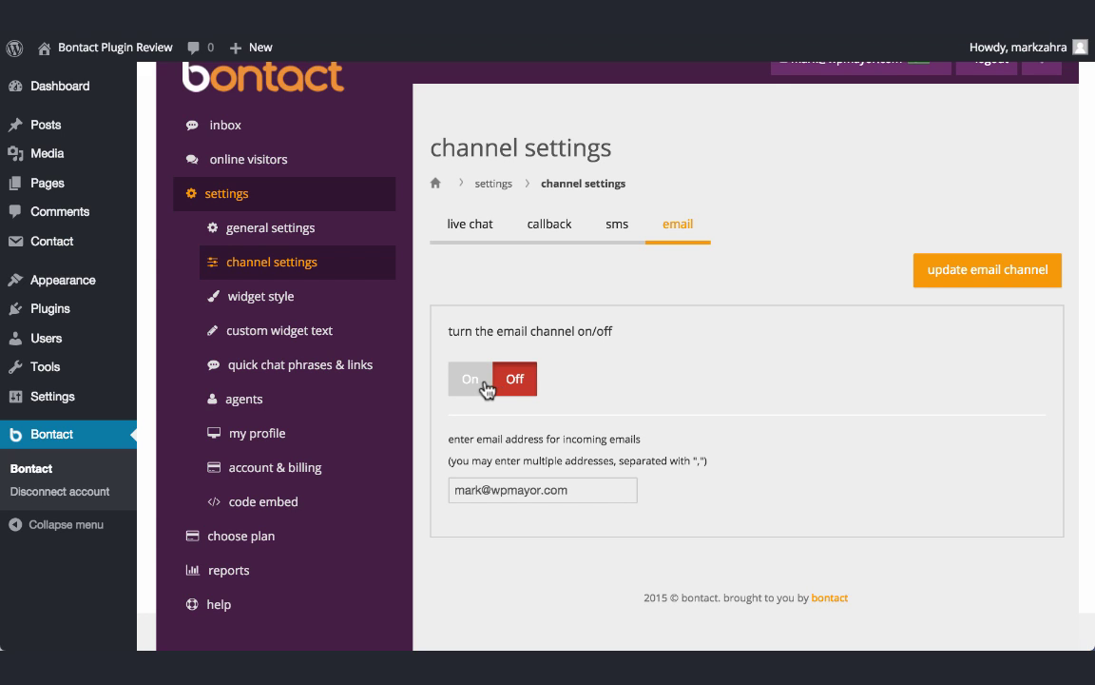
{"action": "left_click", "coordinate": [494, 385]}
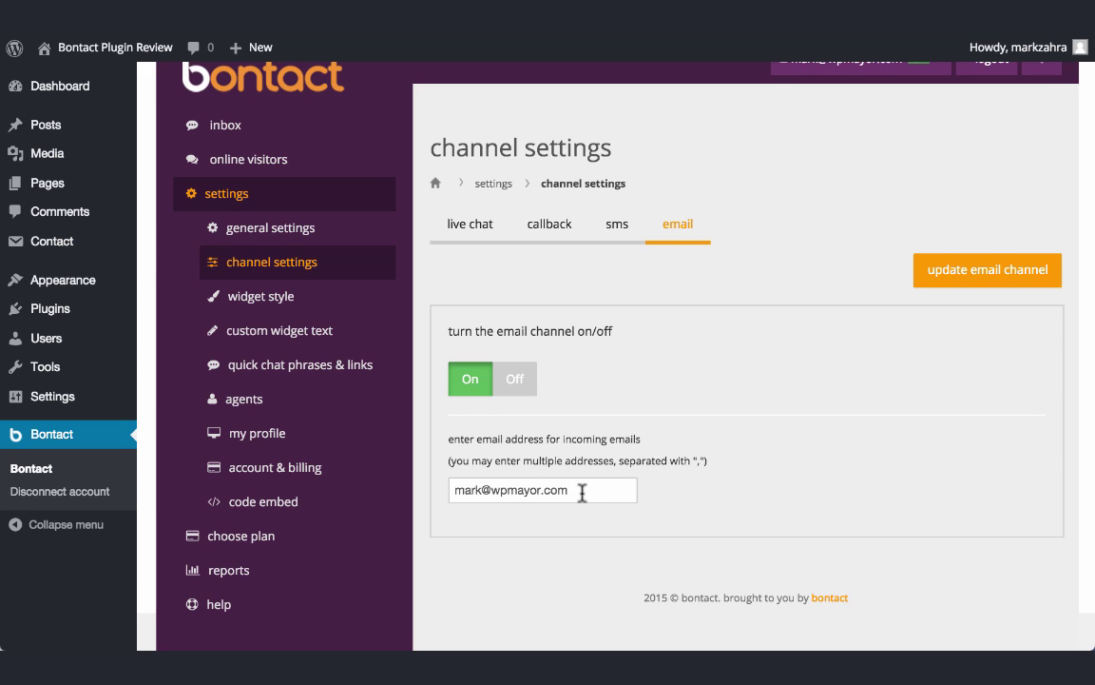
{"action": "left_click", "coordinate": [583, 493]}
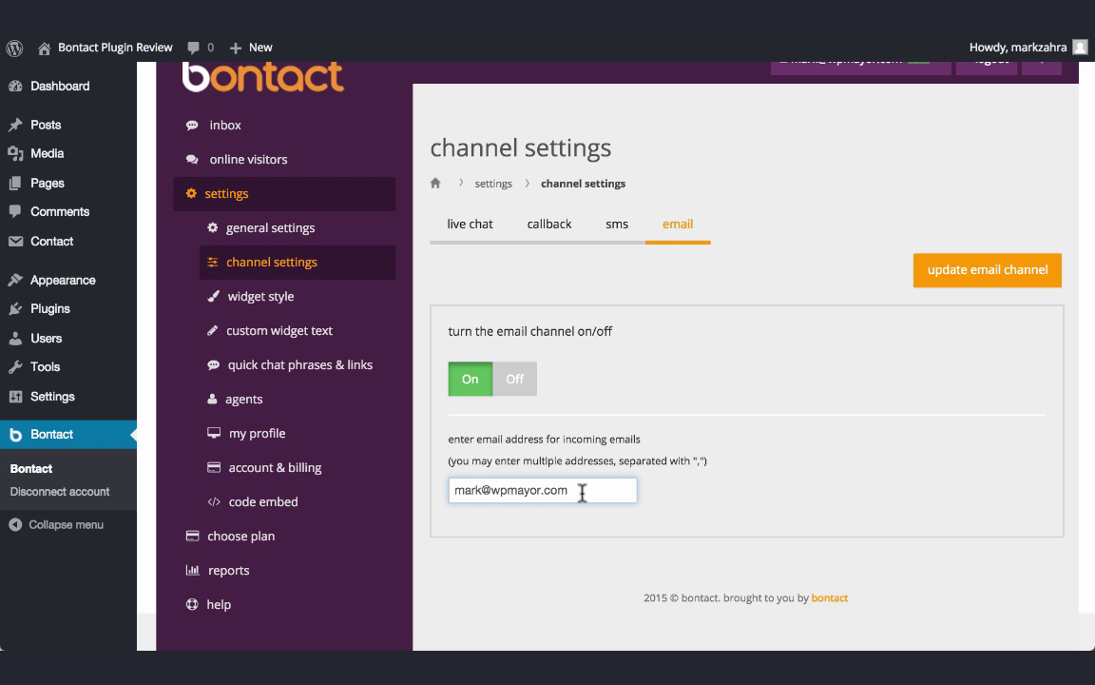
Step: Examine the colour styles offered for the Bontact widget design in the widget style settings
{"action": "left_click", "coordinate": [311, 306]}
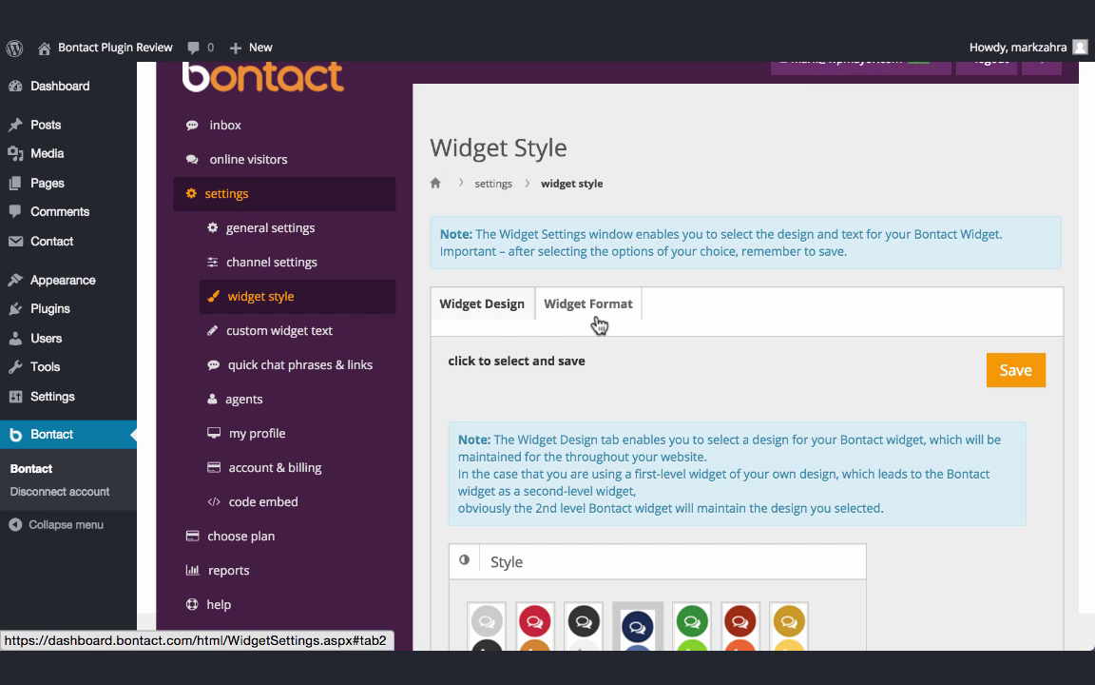
{"action": "scroll", "coordinate": [599, 326], "scroll_direction": "down", "scroll_amount": 6}
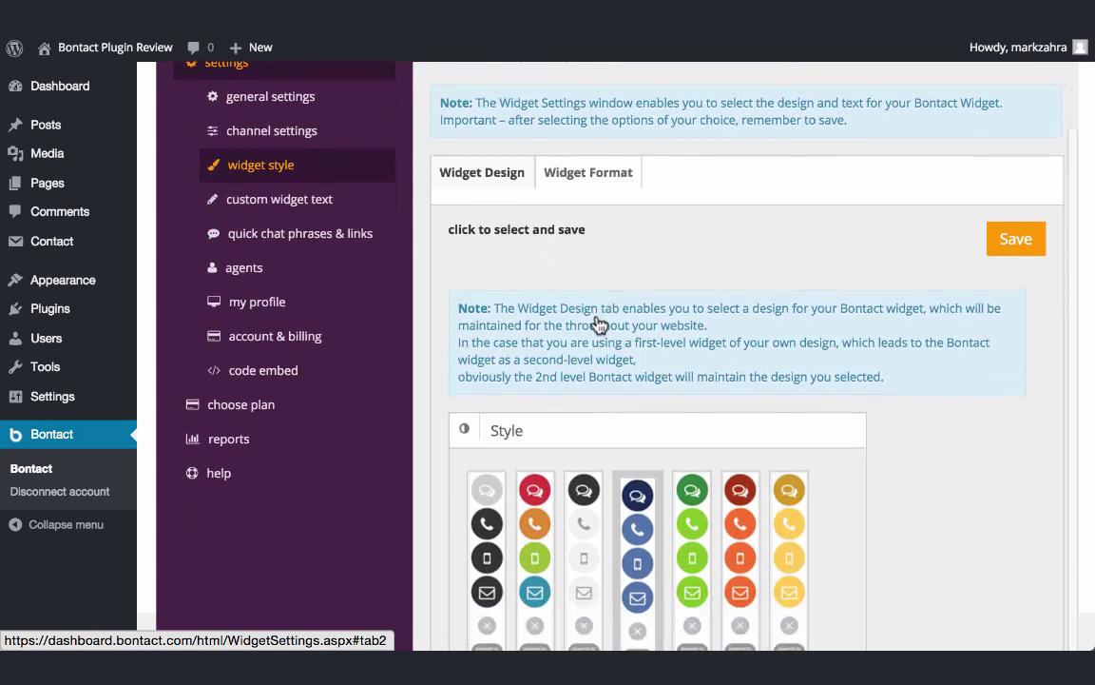
{"action": "scroll", "coordinate": [599, 325], "scroll_direction": "down", "scroll_amount": 2}
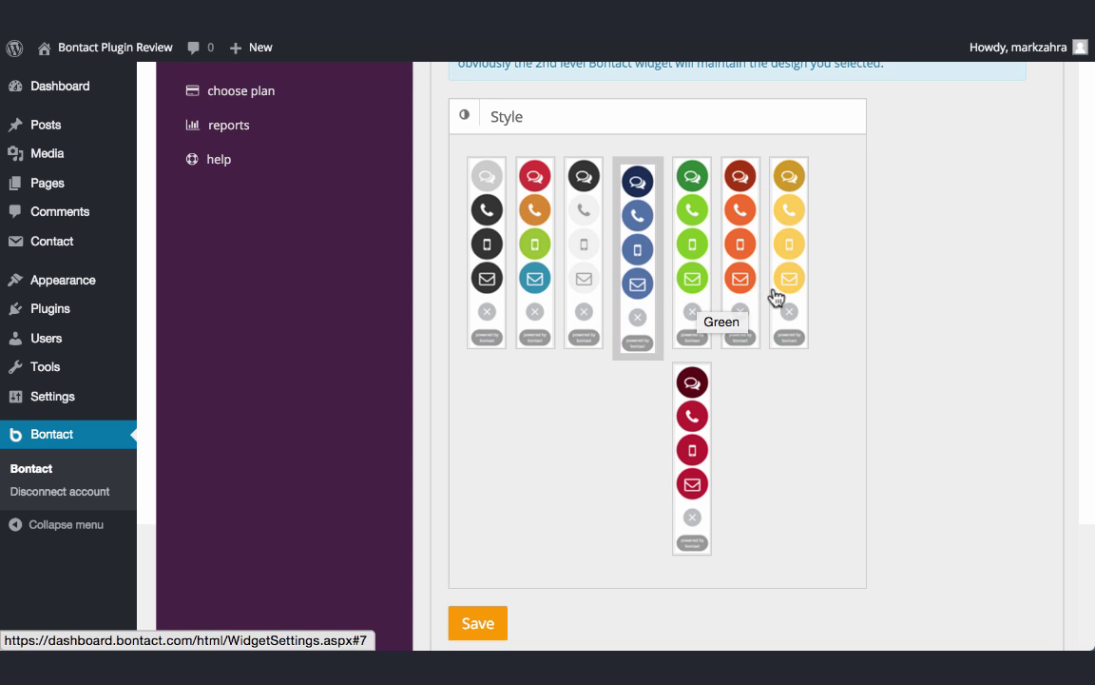
{"action": "scroll", "coordinate": [775, 297], "scroll_direction": "up", "scroll_amount": 8}
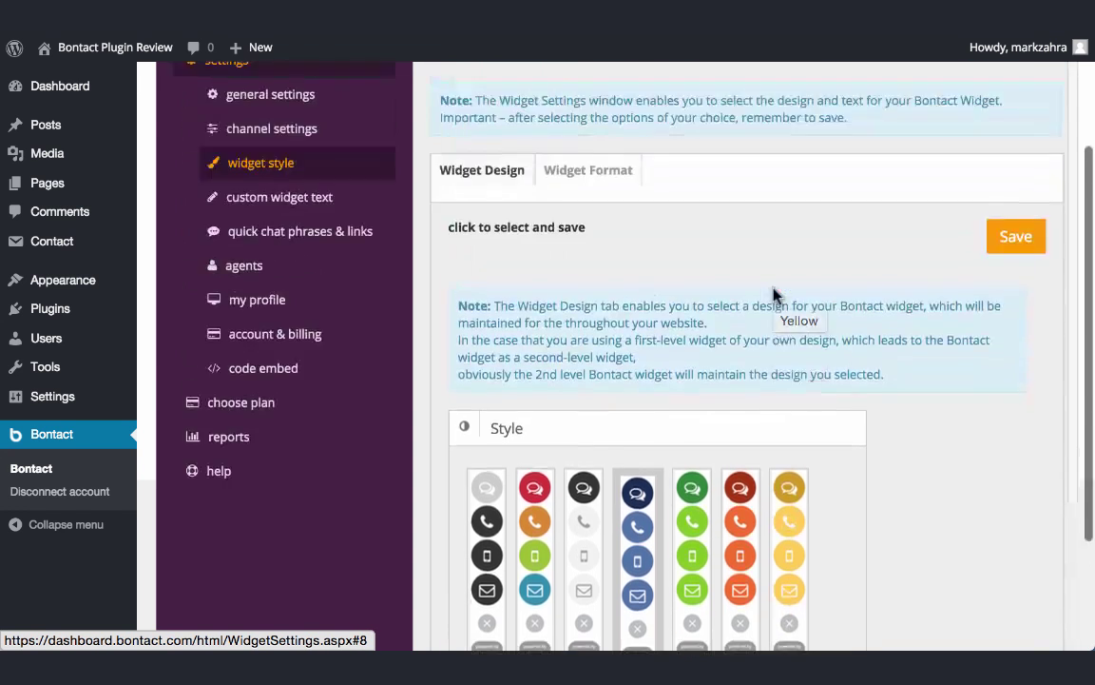
Step: Examine the widget format options for initial position and initial size
{"action": "left_click", "coordinate": [596, 349]}
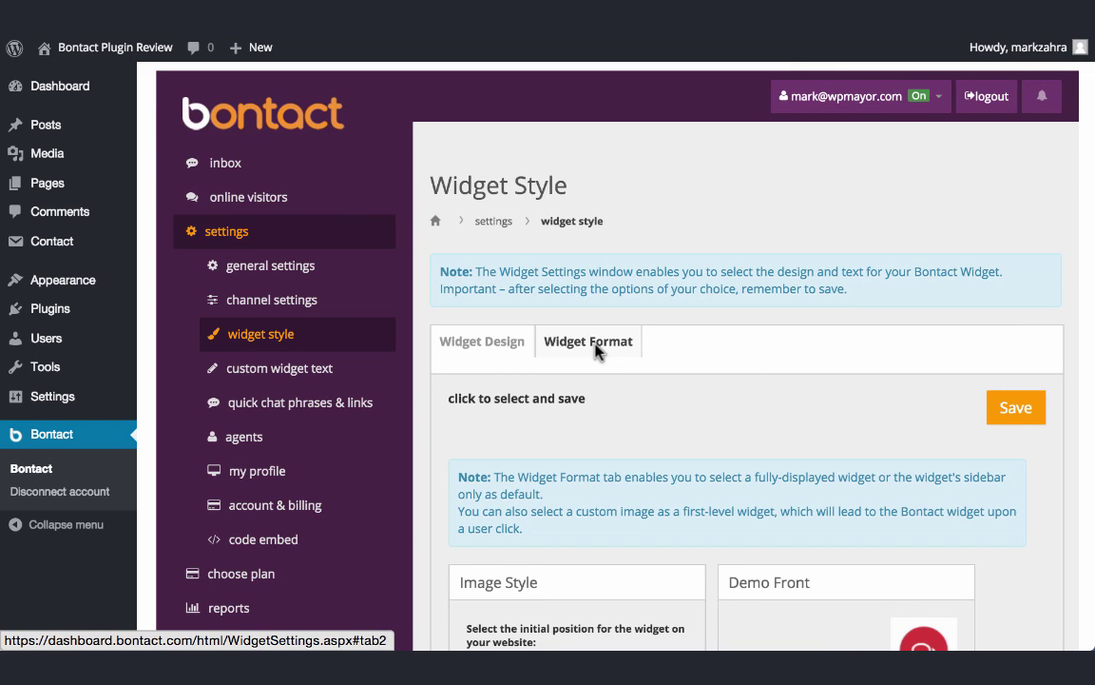
{"action": "scroll", "coordinate": [595, 351], "scroll_direction": "down", "scroll_amount": 5}
{"action": "scroll", "coordinate": [595, 351], "scroll_direction": "down", "scroll_amount": 1}
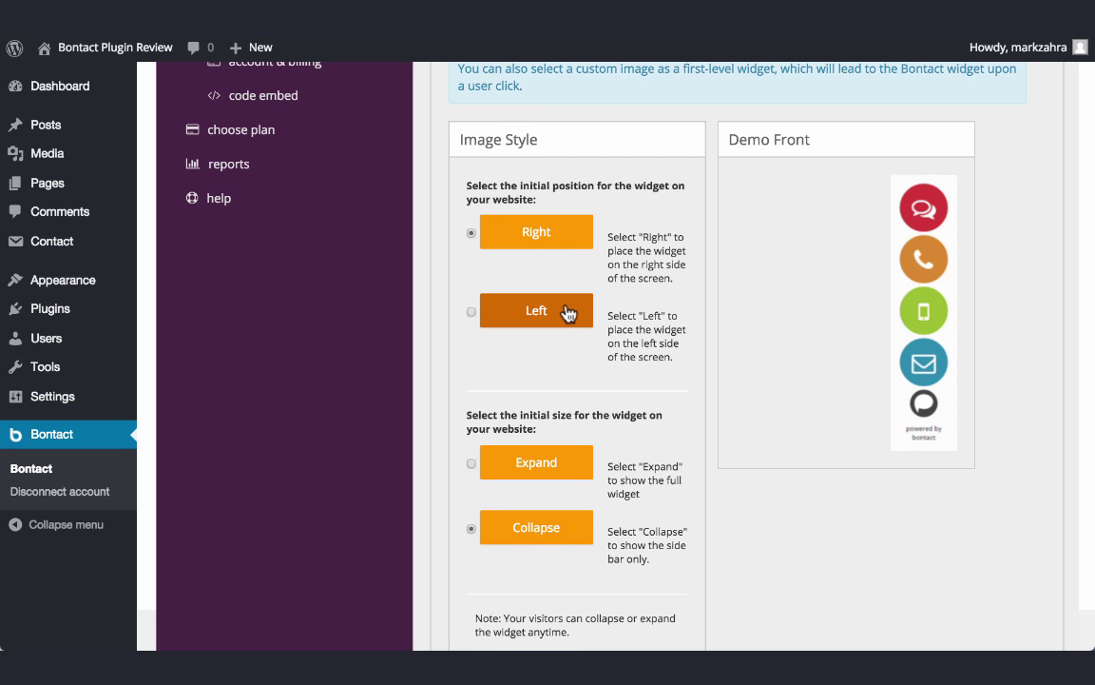
Step: Preview the Expand initial size for the widget and switch it back to Collapse
{"action": "scroll", "coordinate": [567, 313], "scroll_direction": "down", "scroll_amount": 3}
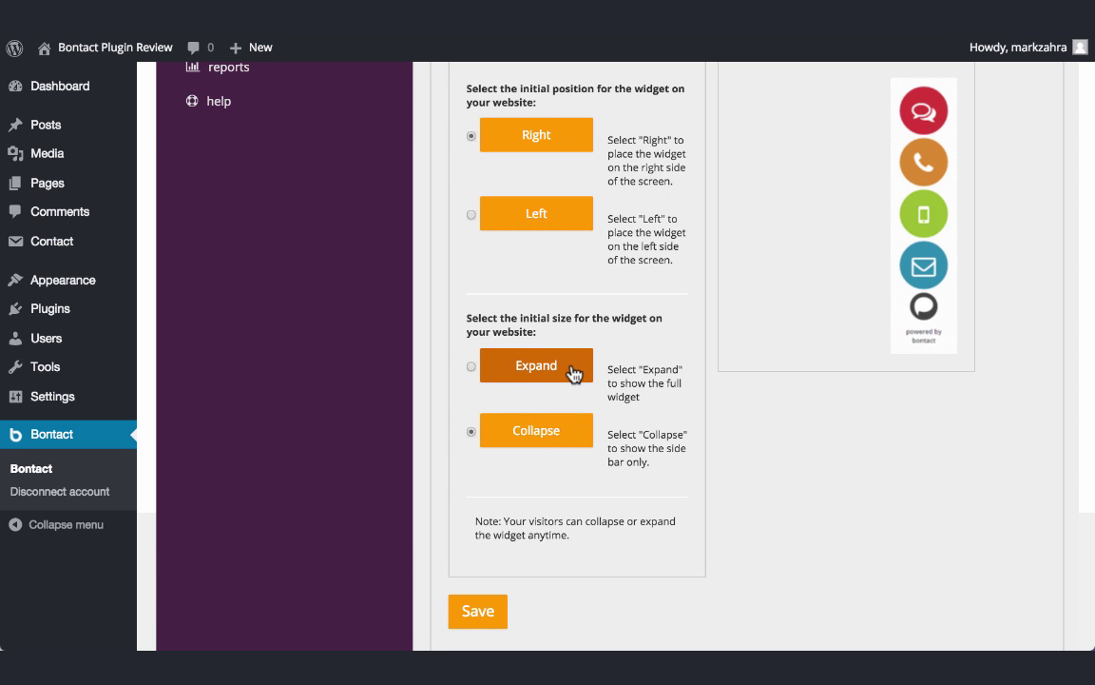
{"action": "left_click", "coordinate": [471, 366]}
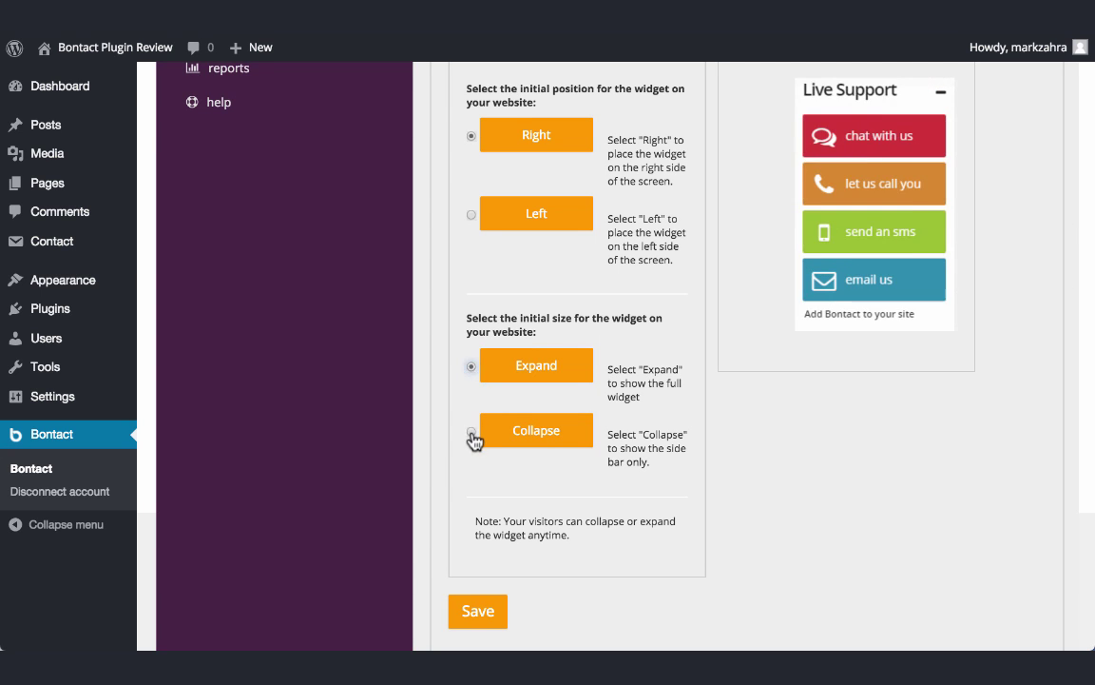
{"action": "left_click", "coordinate": [470, 430]}
{"action": "scroll", "coordinate": [472, 436], "scroll_direction": "up", "scroll_amount": 5}
{"action": "scroll", "coordinate": [472, 436], "scroll_direction": "up", "scroll_amount": 2}
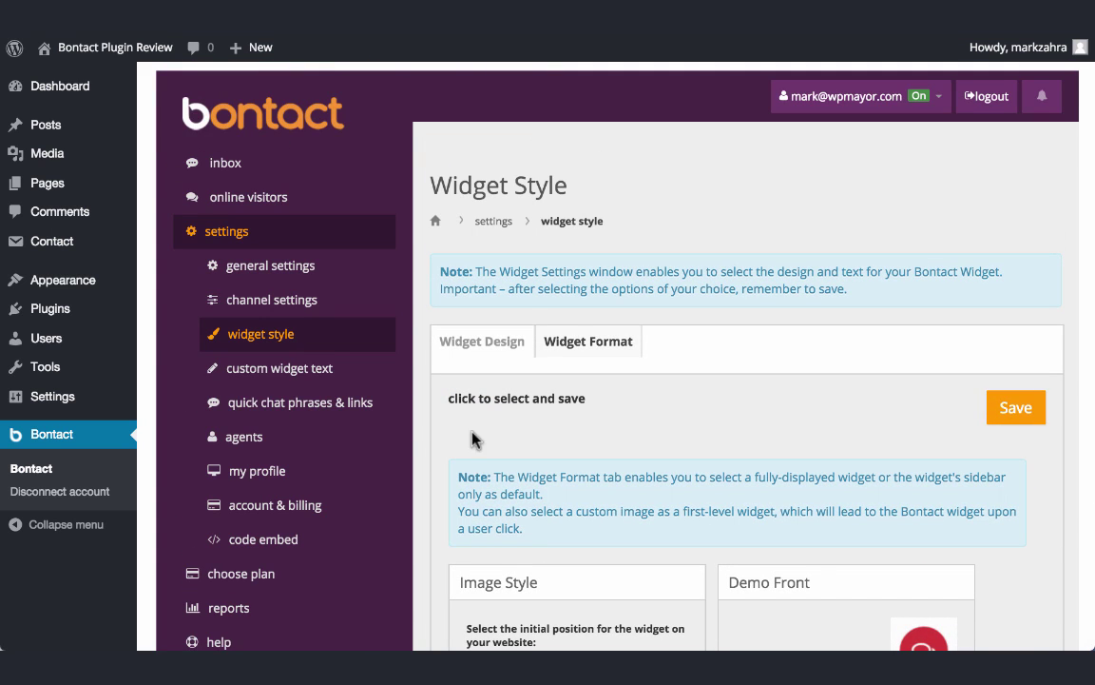
Step: Open the custom widget text settings and examine the available languages, keeping English
{"action": "left_click", "coordinate": [313, 384]}
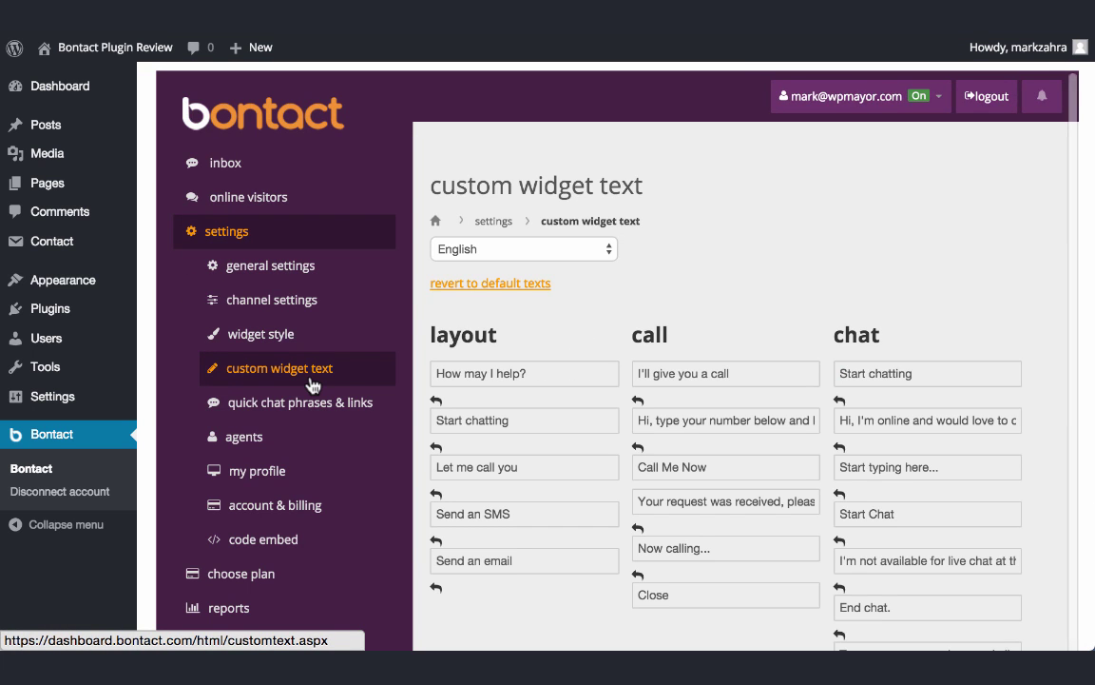
{"action": "left_click", "coordinate": [597, 253]}
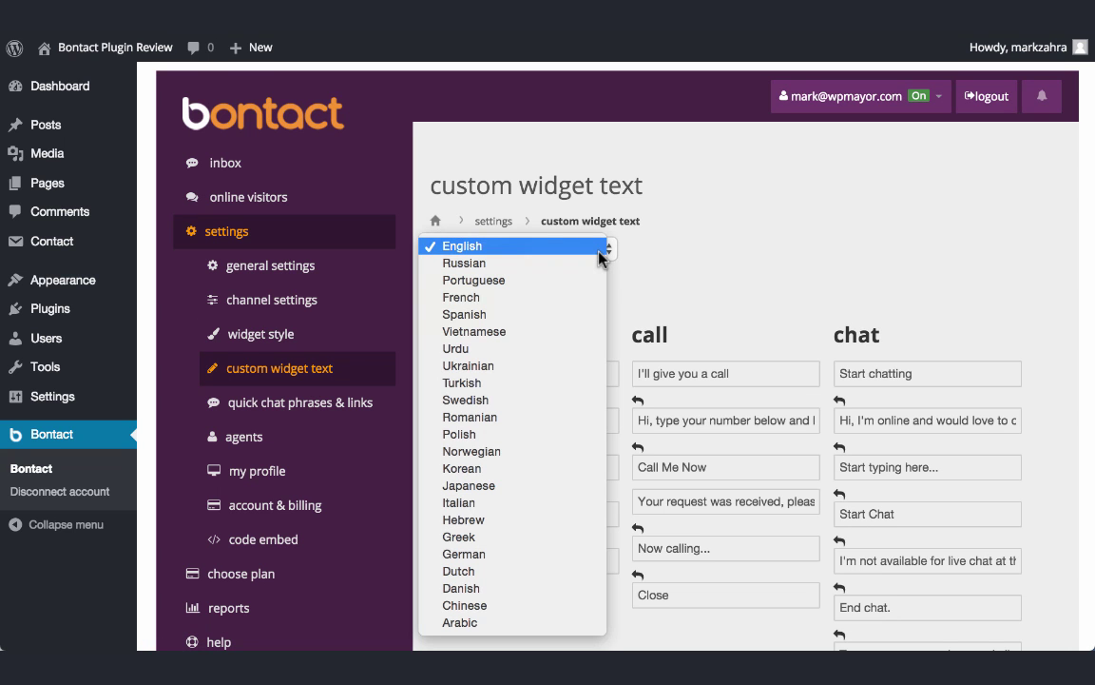
{"action": "left_click", "coordinate": [655, 290]}
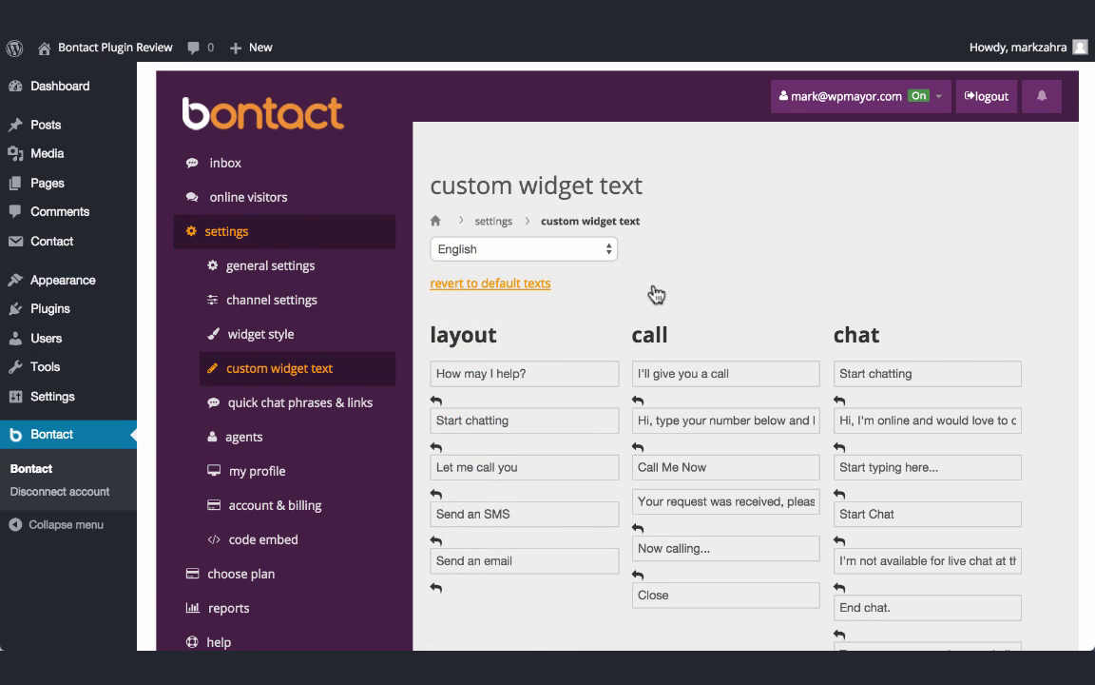
Step: Examine the call and chat texts with their previews showing where each text appears in the widget
{"action": "scroll", "coordinate": [655, 290], "scroll_direction": "down", "scroll_amount": 3}
{"action": "scroll", "coordinate": [655, 290], "scroll_direction": "down", "scroll_amount": 3}
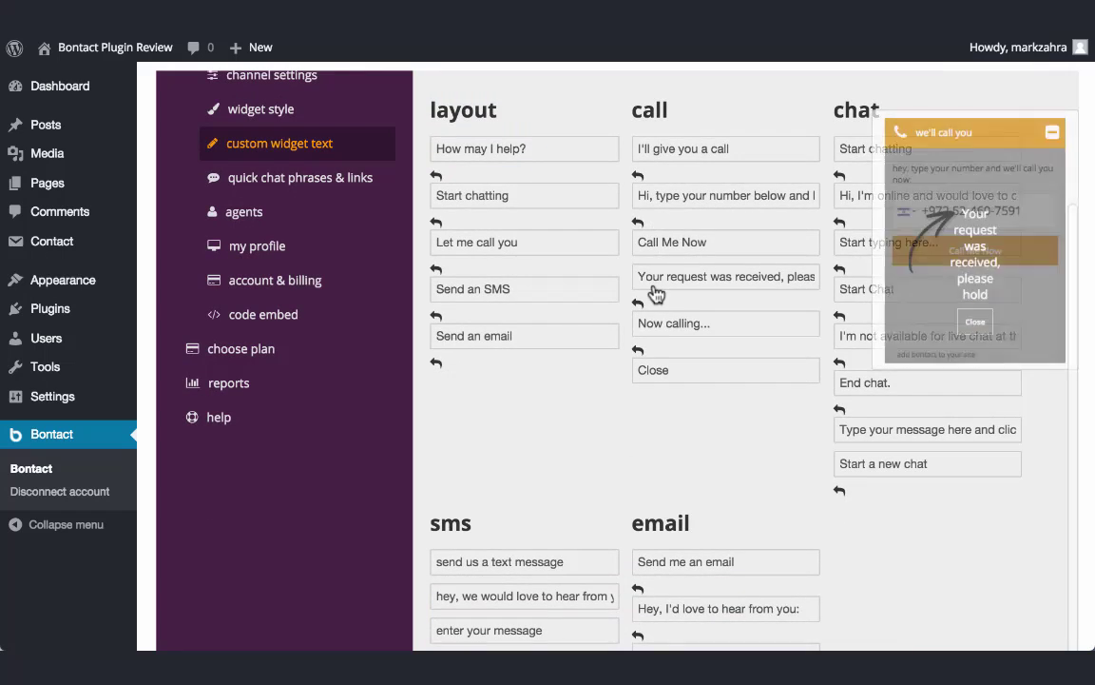
{"action": "mouse_move", "coordinate": [979, 166]}
{"action": "mouse_move", "coordinate": [795, 200]}
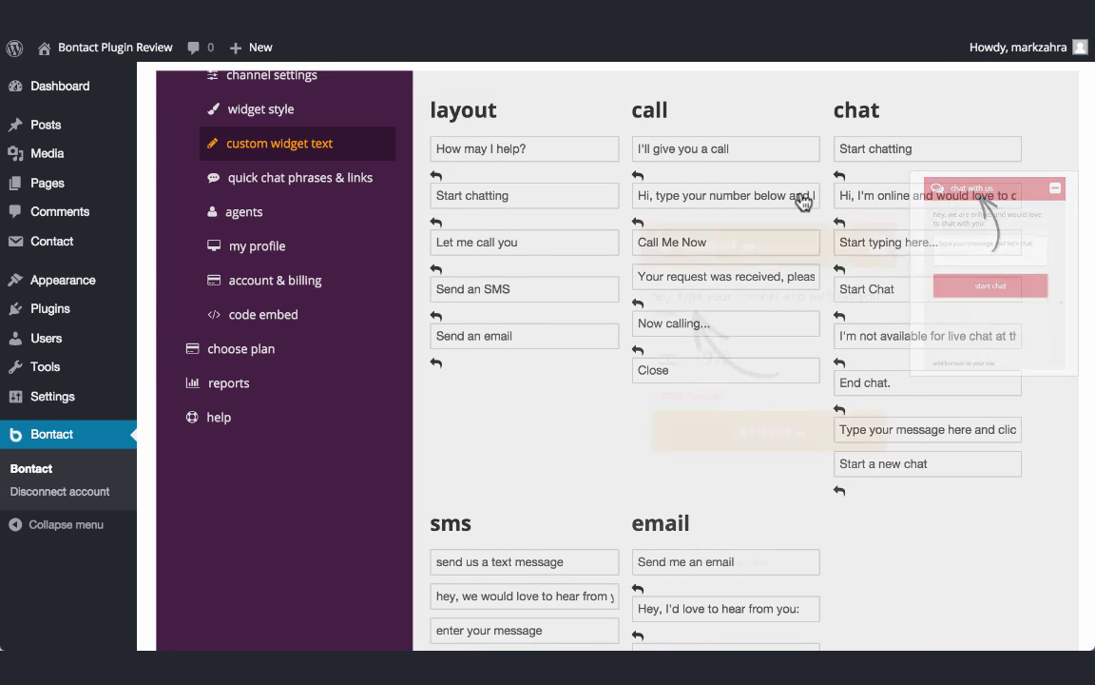
{"action": "mouse_move", "coordinate": [745, 152]}
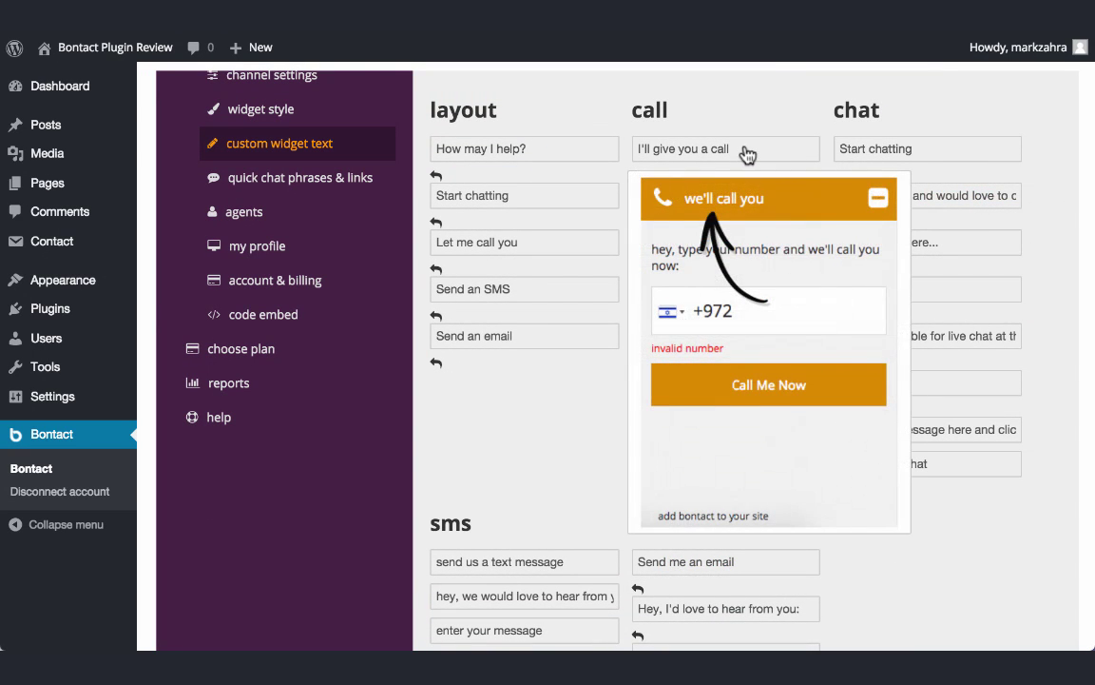
Step: Open the "How may I help?" layout text for editing, select its wording and accept it as it is
{"action": "scroll", "coordinate": [576, 316], "scroll_direction": "up", "scroll_amount": 4}
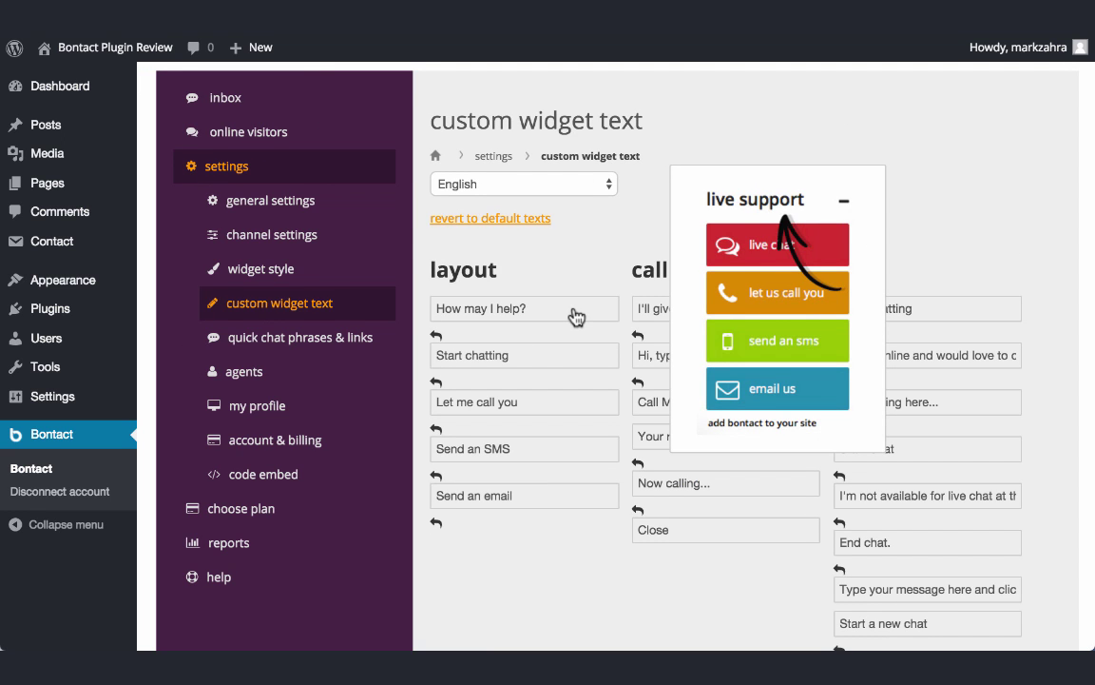
{"action": "left_click", "coordinate": [574, 309]}
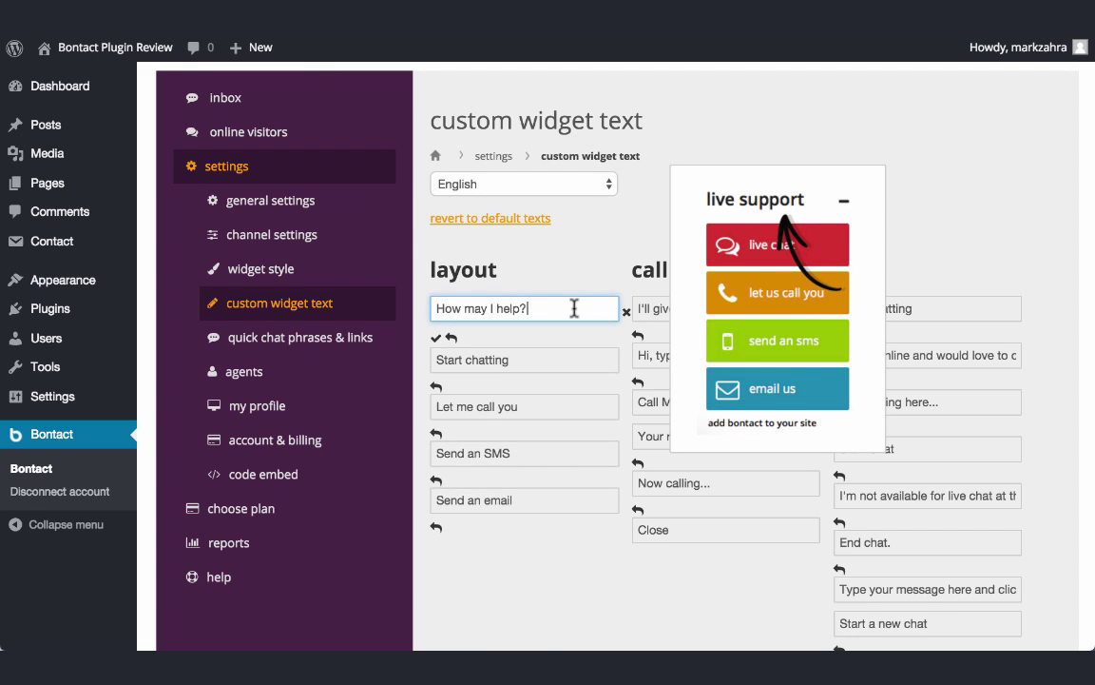
{"action": "left_click_drag", "start_coordinate": [574, 308], "coordinate": [429, 306]}
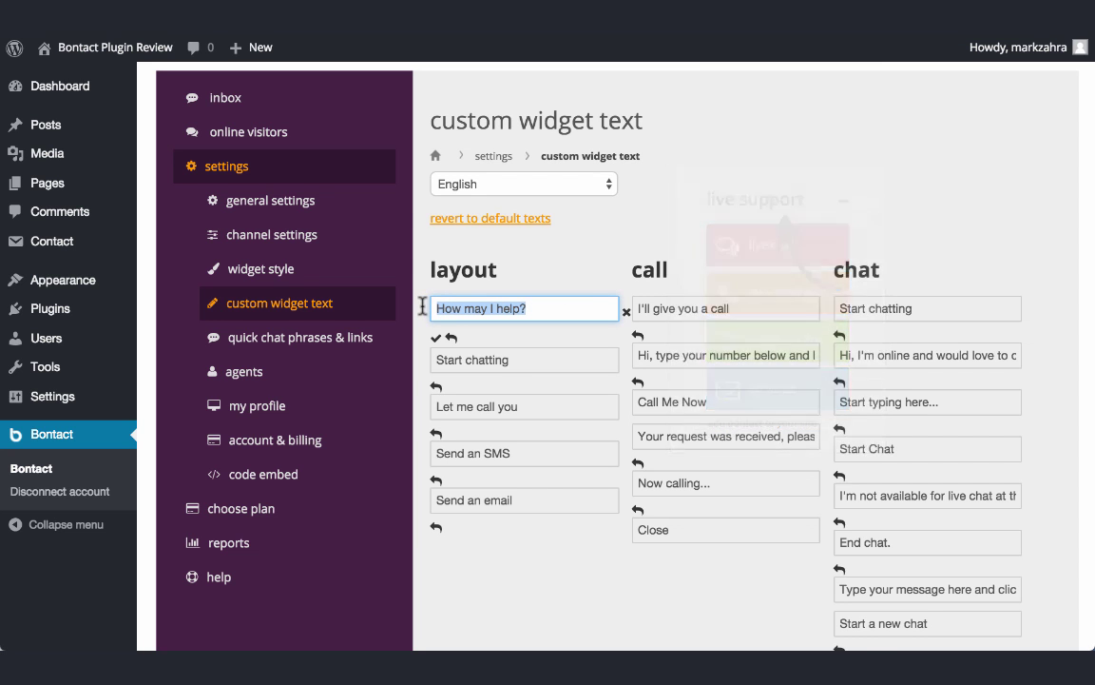
{"action": "left_click", "coordinate": [438, 338]}
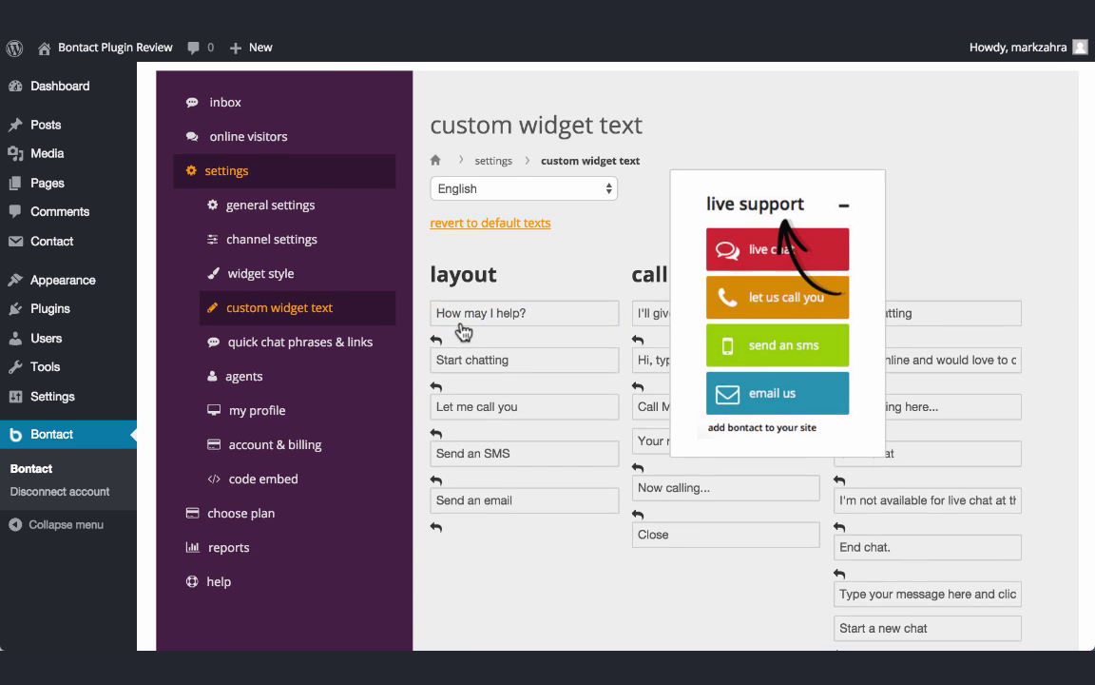
Step: Examine the customizable SMS and email texts of the widget
{"action": "scroll", "coordinate": [463, 330], "scroll_direction": "down", "scroll_amount": 4}
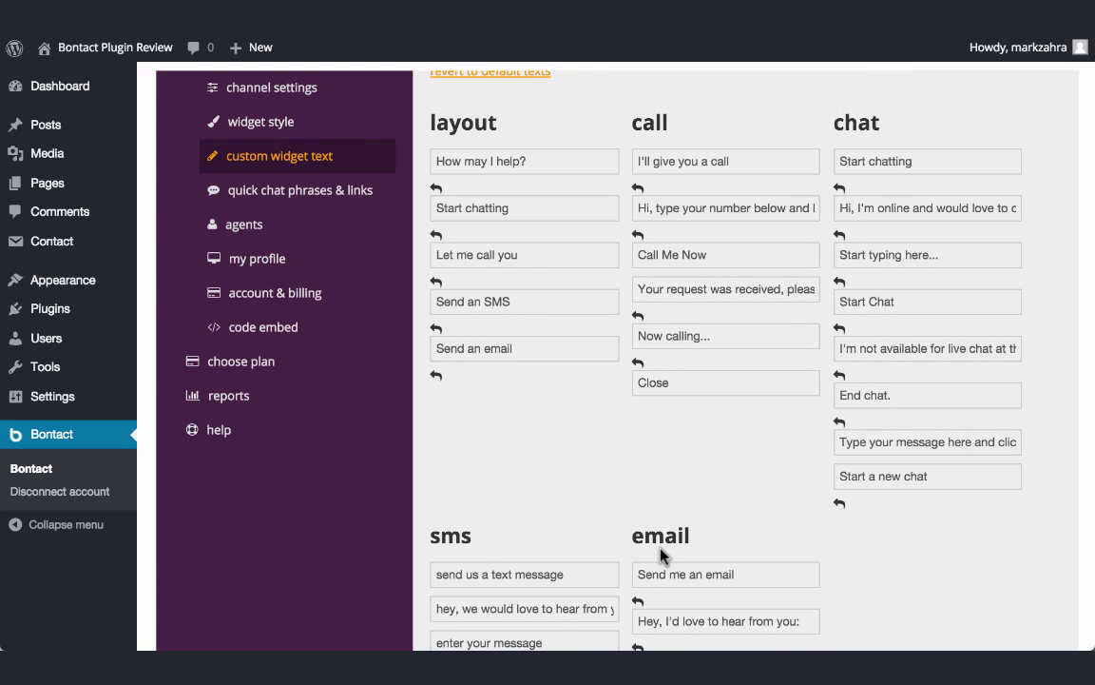
{"action": "scroll", "coordinate": [663, 554], "scroll_direction": "down", "scroll_amount": 1}
{"action": "scroll", "coordinate": [663, 554], "scroll_direction": "down", "scroll_amount": 5}
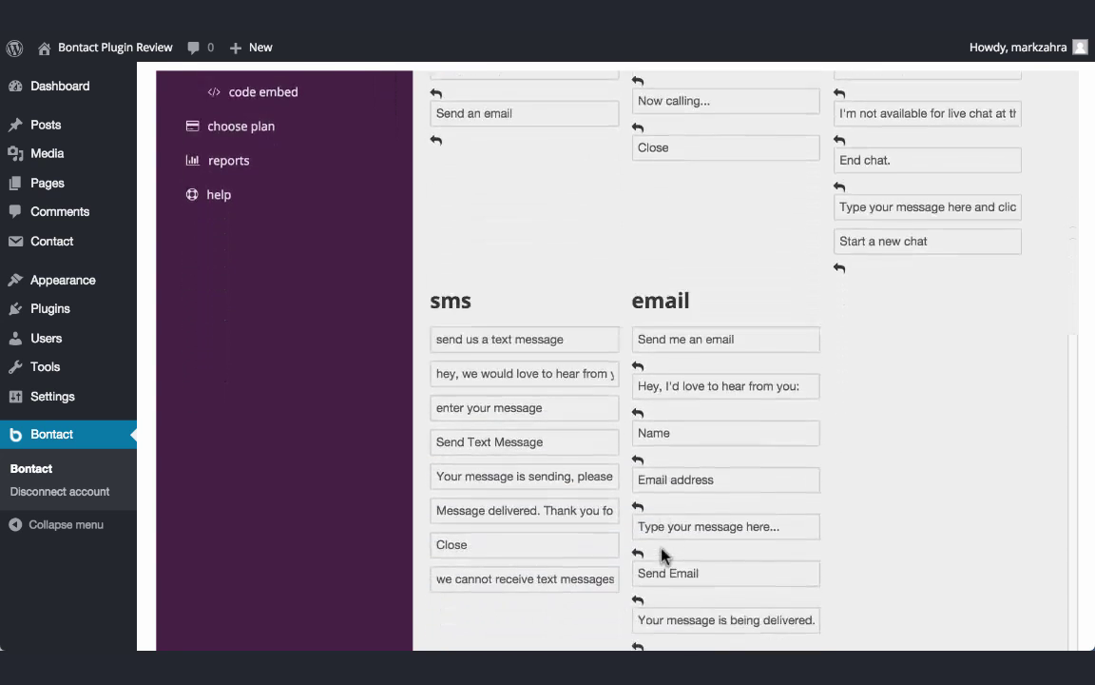
{"action": "scroll", "coordinate": [662, 554], "scroll_direction": "up", "scroll_amount": 8}
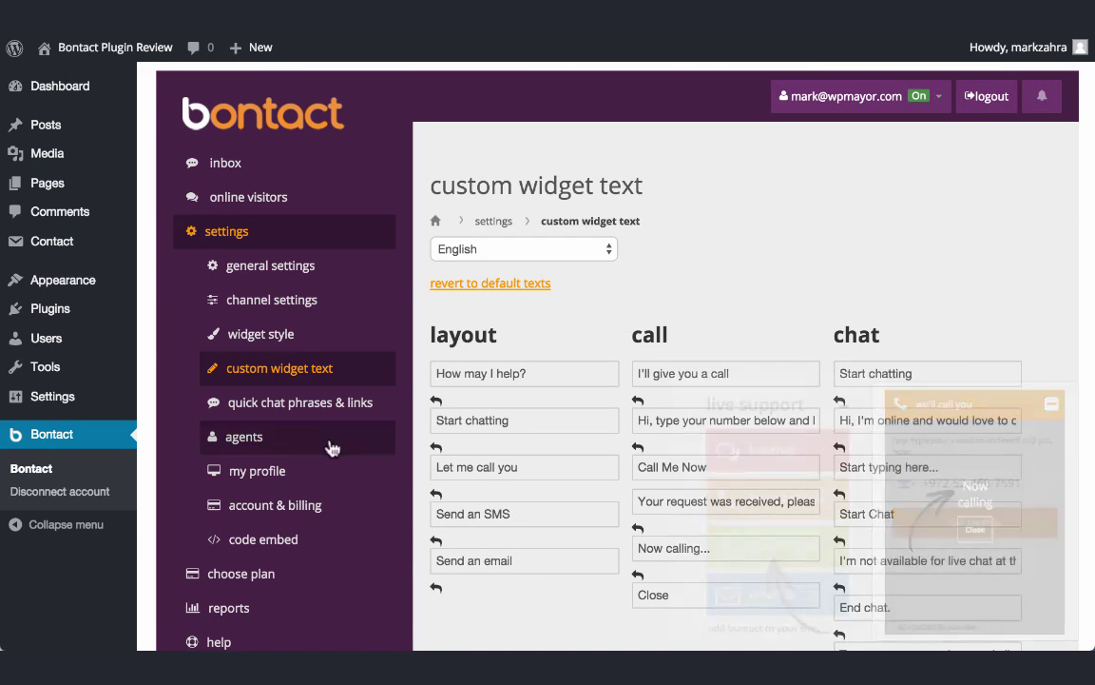
Step: View the quick chat phrases and links settings, and review the agents' permission levels and the first representative's details
{"action": "left_click", "coordinate": [297, 402]}
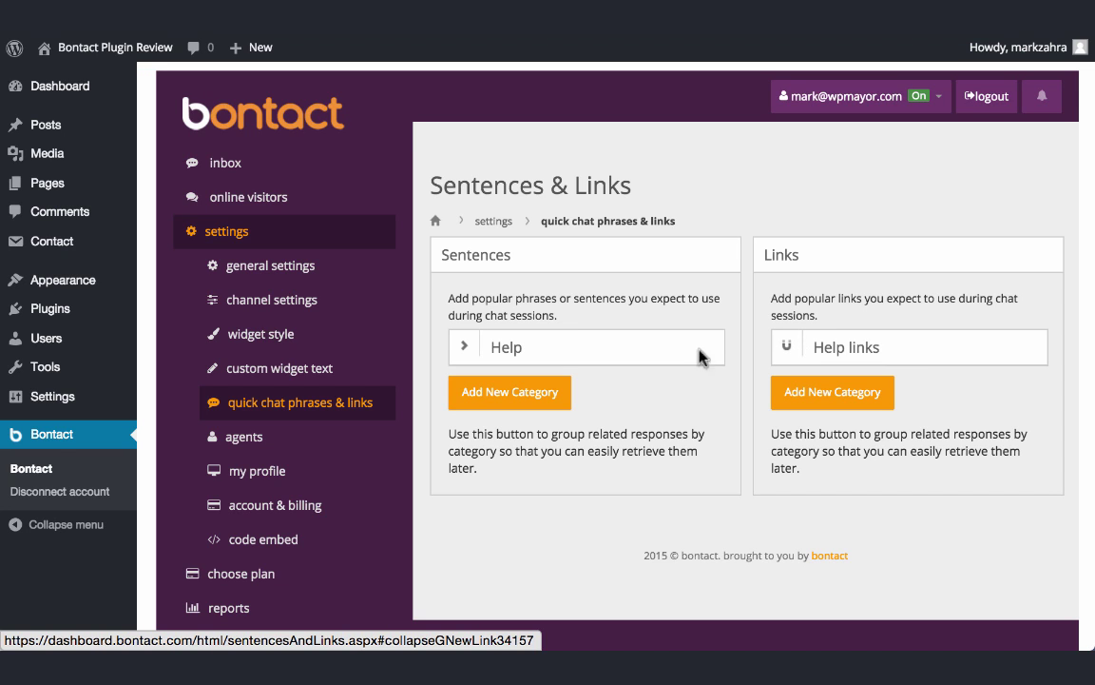
{"action": "left_click", "coordinate": [318, 445]}
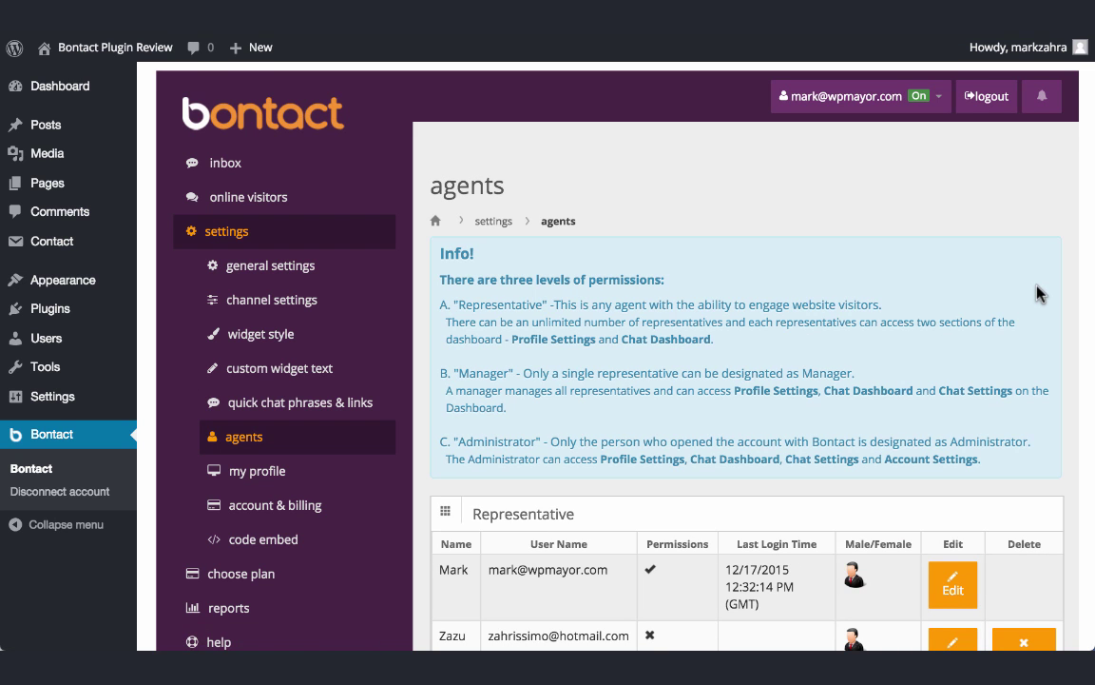
{"action": "scroll", "coordinate": [1038, 295], "scroll_direction": "down", "scroll_amount": 3}
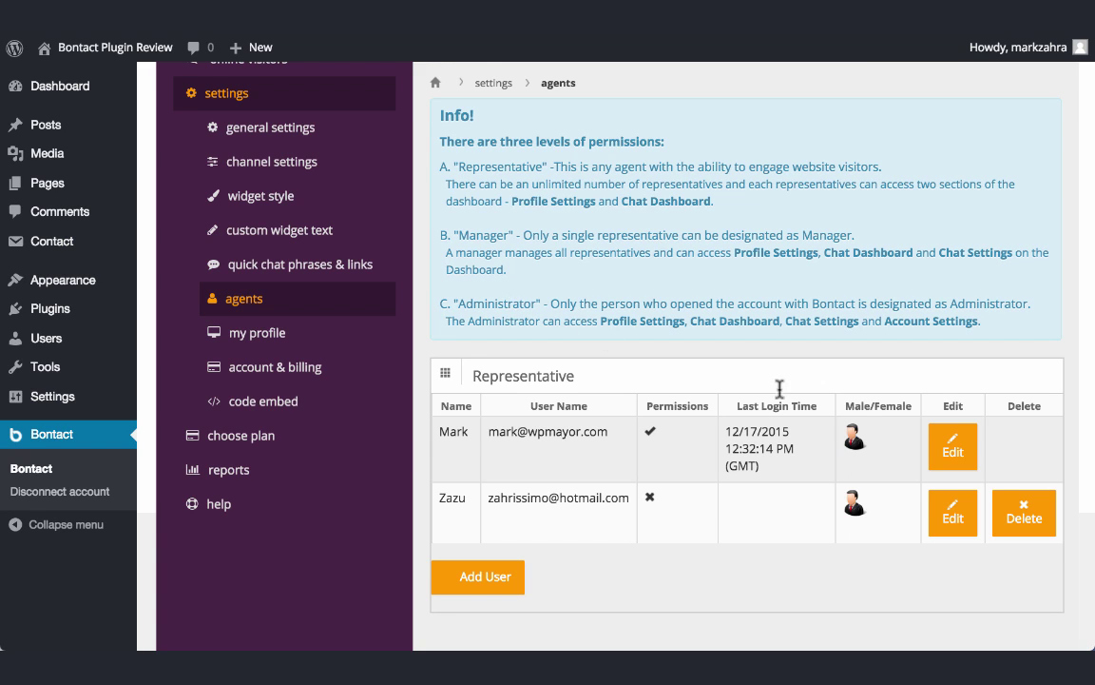
{"action": "left_click", "coordinate": [949, 454]}
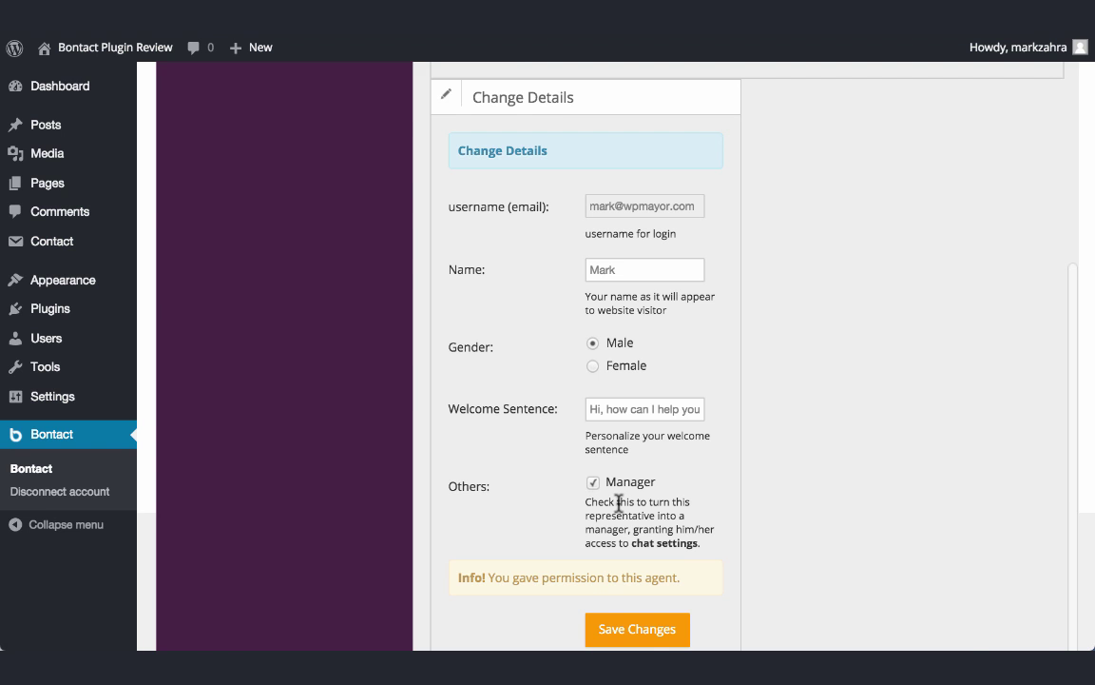
{"action": "scroll", "coordinate": [571, 504], "scroll_direction": "up", "scroll_amount": 10}
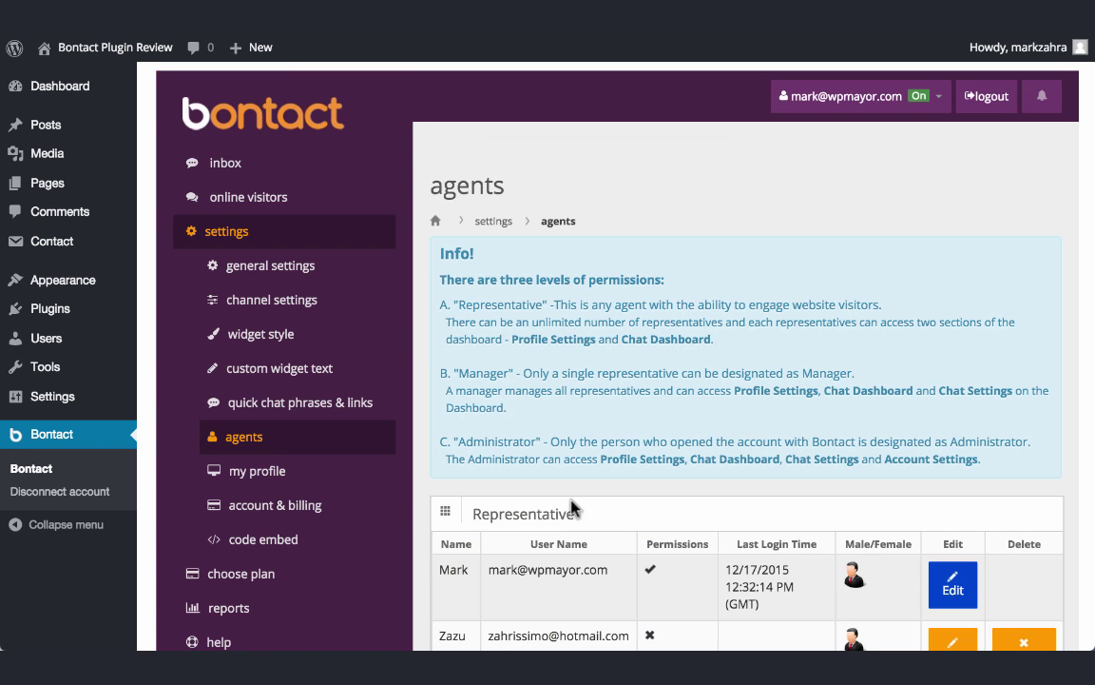
Step: Review the My Profile settings, including the welcome sentence, telephone and change password fields
{"action": "left_click", "coordinate": [322, 479]}
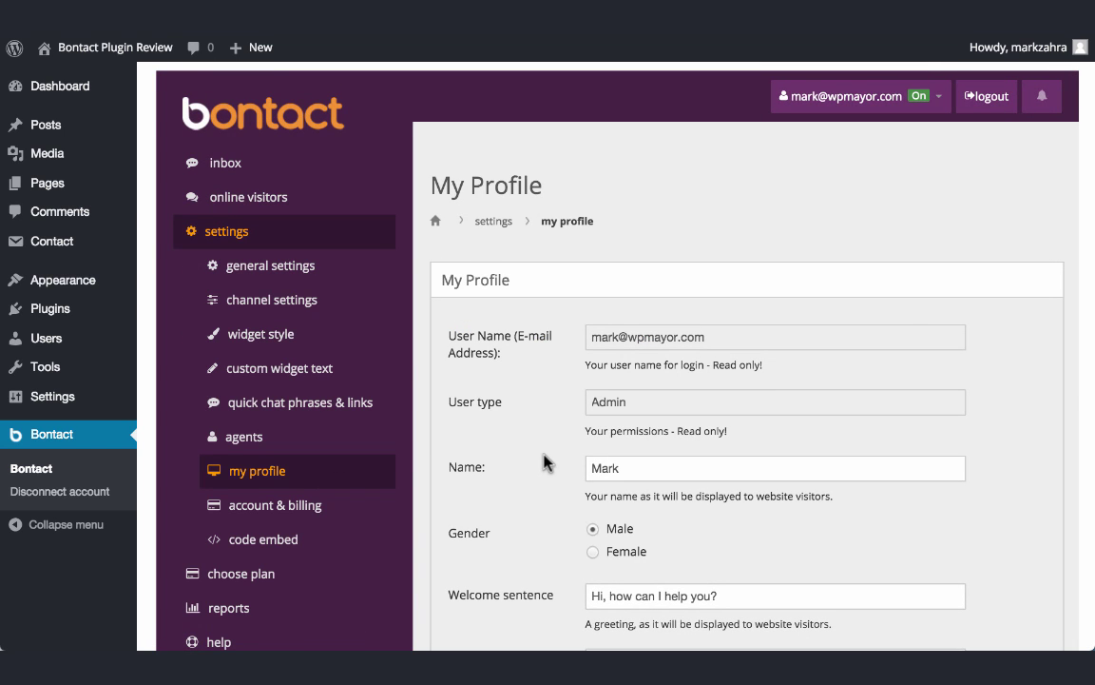
{"action": "scroll", "coordinate": [545, 462], "scroll_direction": "down", "scroll_amount": 4}
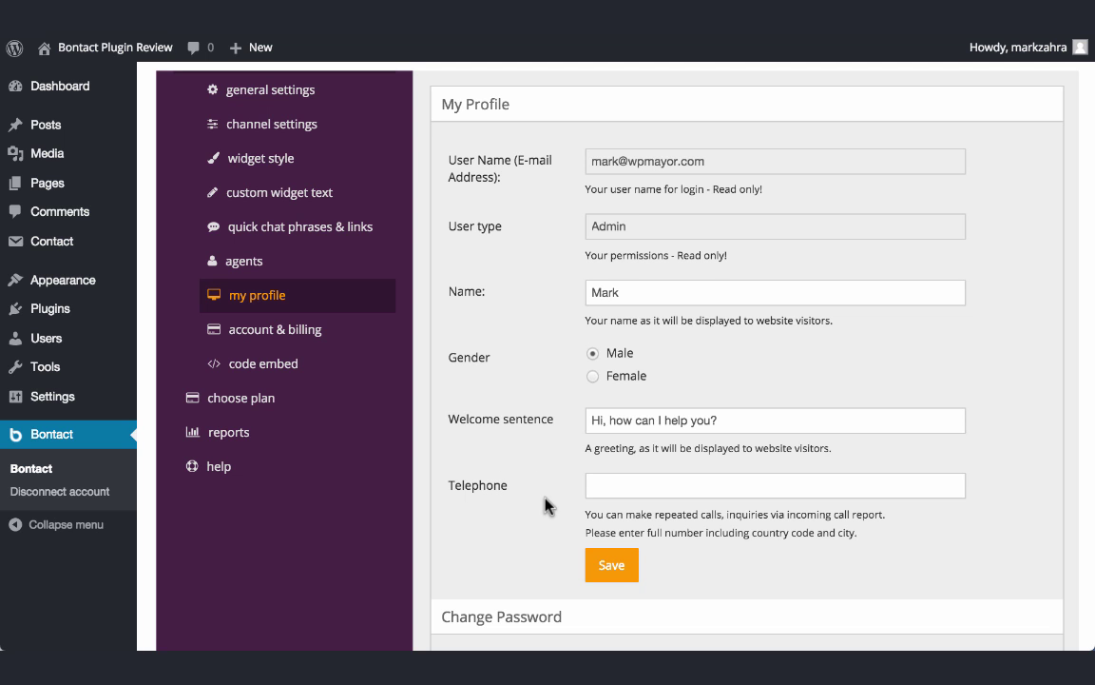
{"action": "scroll", "coordinate": [548, 505], "scroll_direction": "down", "scroll_amount": 7}
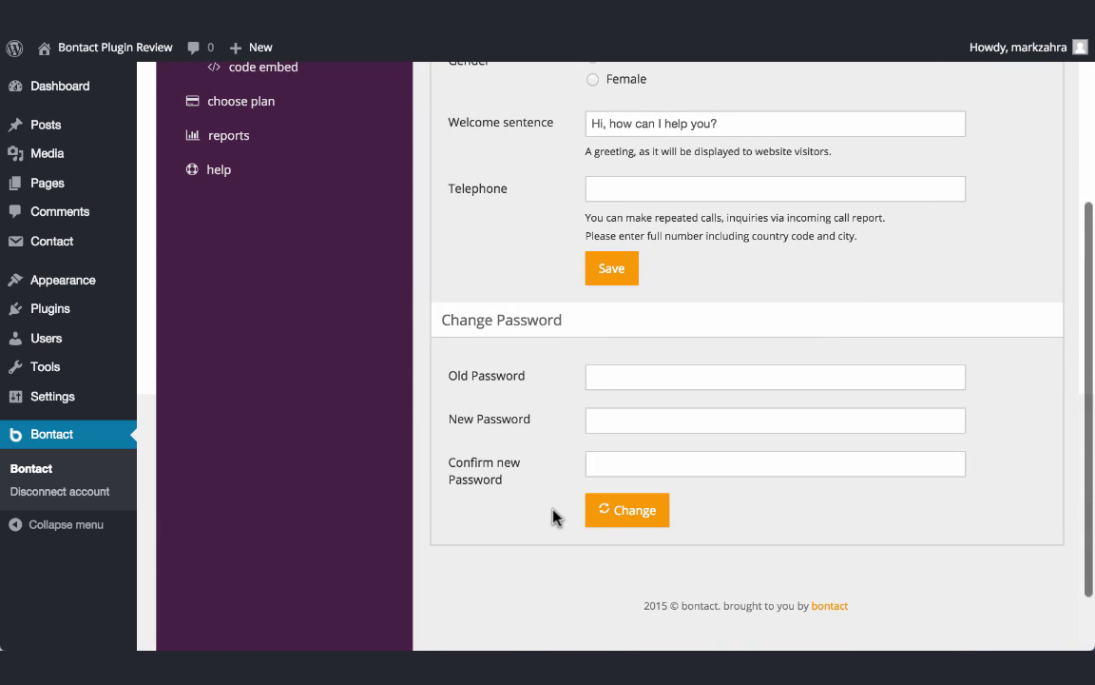
{"action": "scroll", "coordinate": [555, 517], "scroll_direction": "up", "scroll_amount": 10}
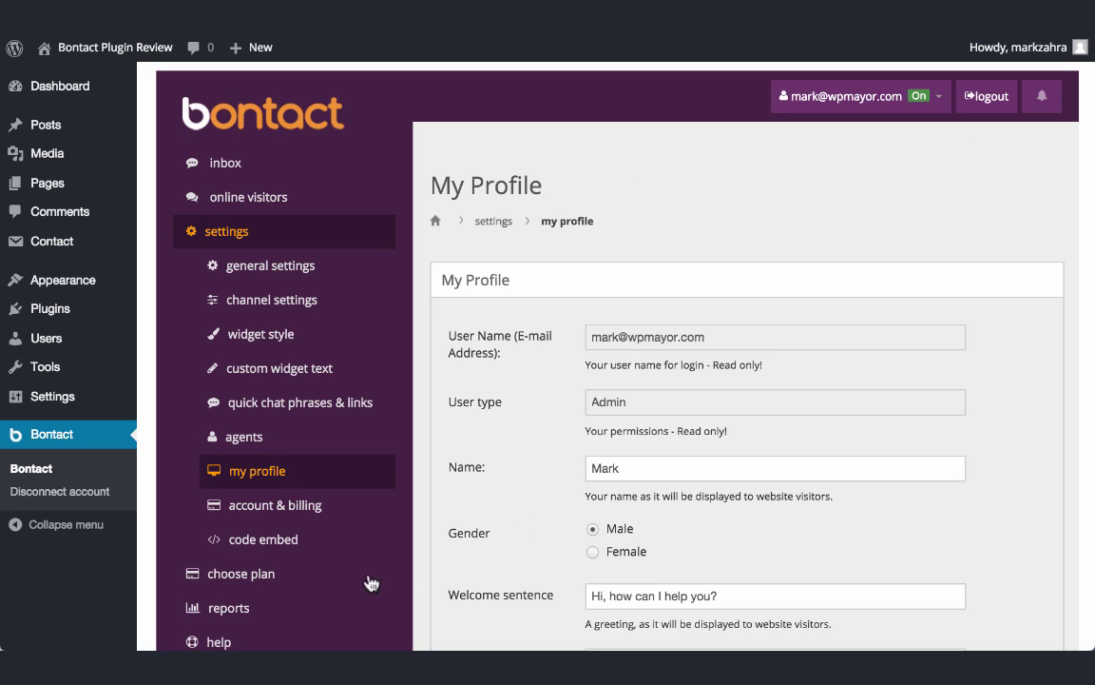
Step: Examine the Bontact full packages on the choose plan page, shrinking the page to read the cut-off columns
{"action": "left_click", "coordinate": [297, 577]}
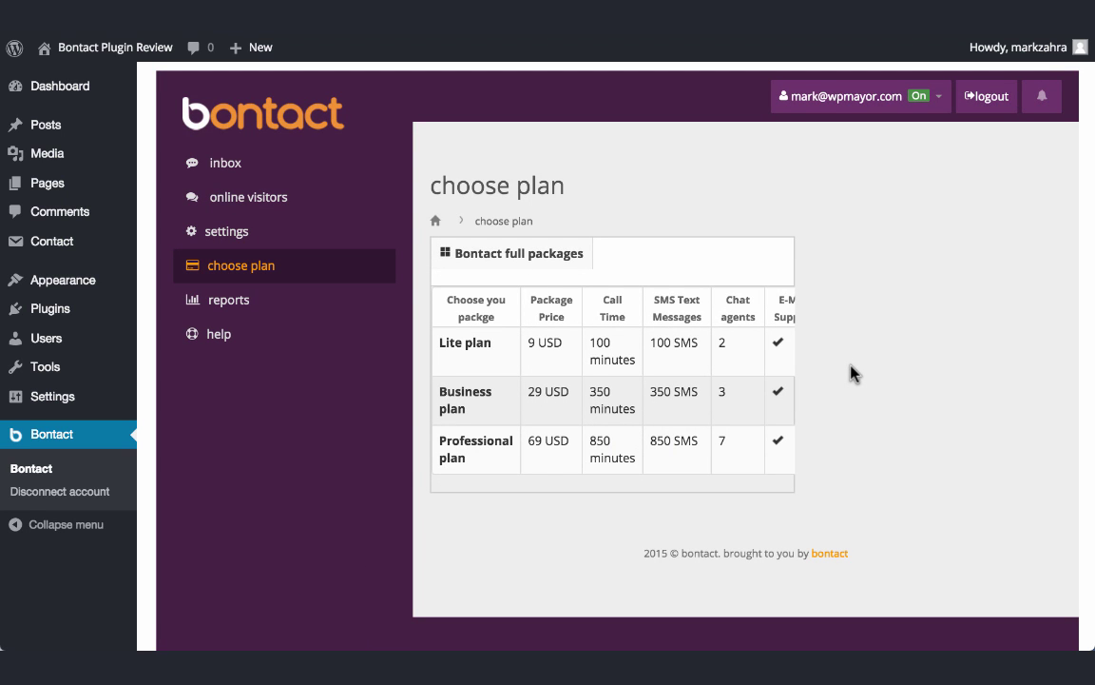
{"action": "key", "text": "super+minus"}
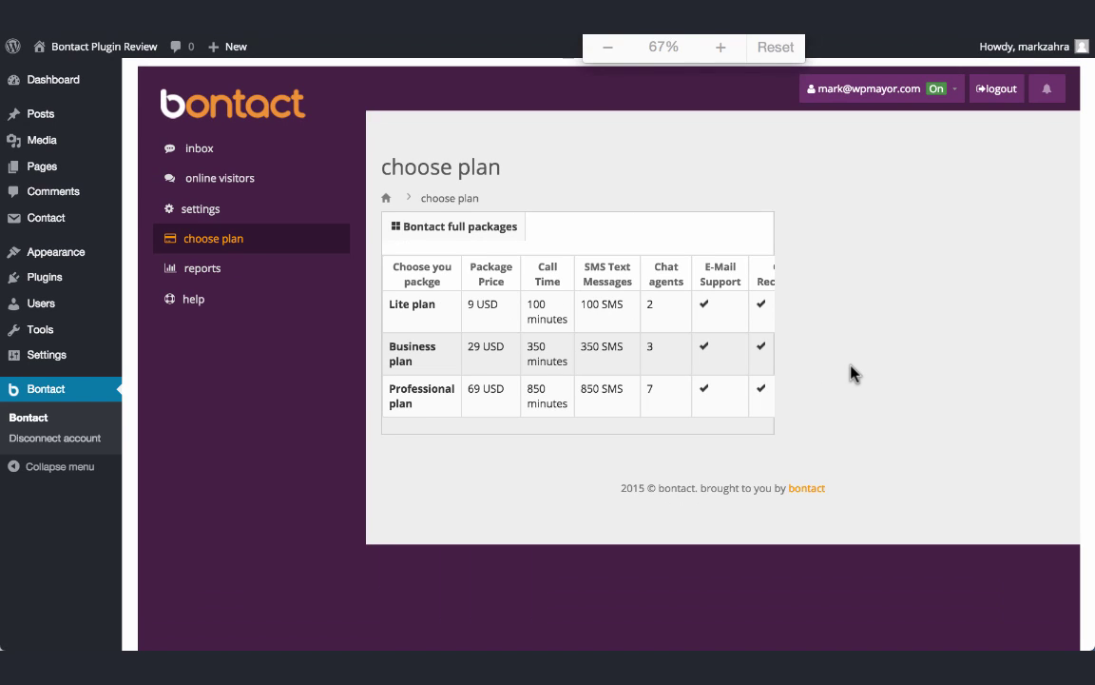
{"action": "key", "text": "super+minus"}
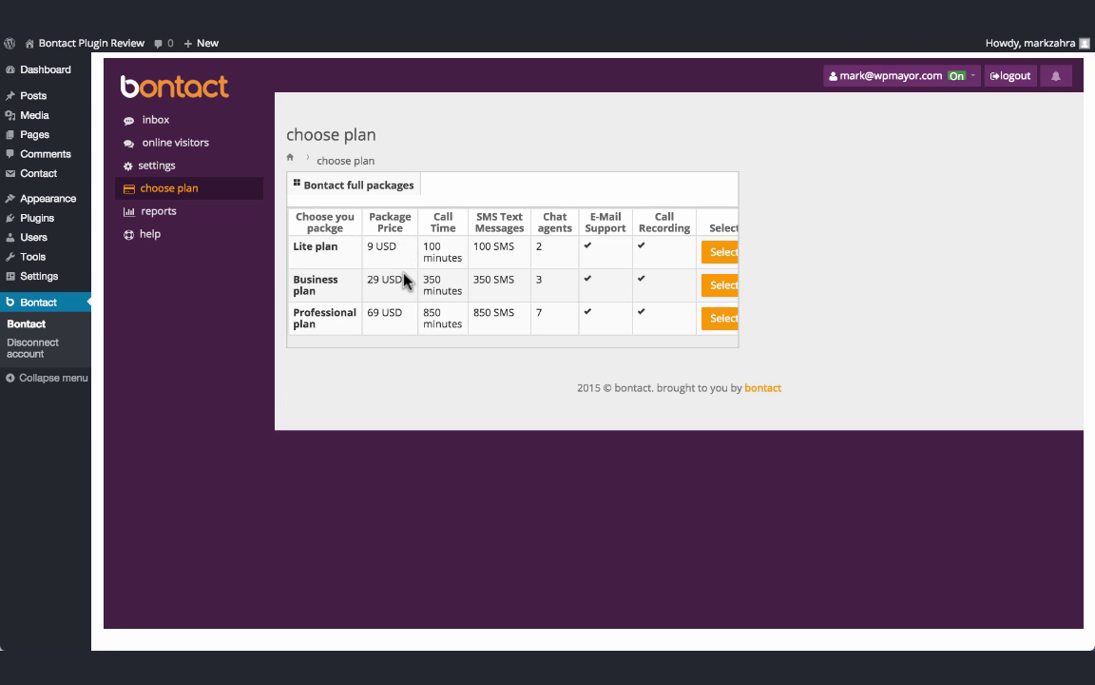
{"action": "key", "text": "super+equal"}
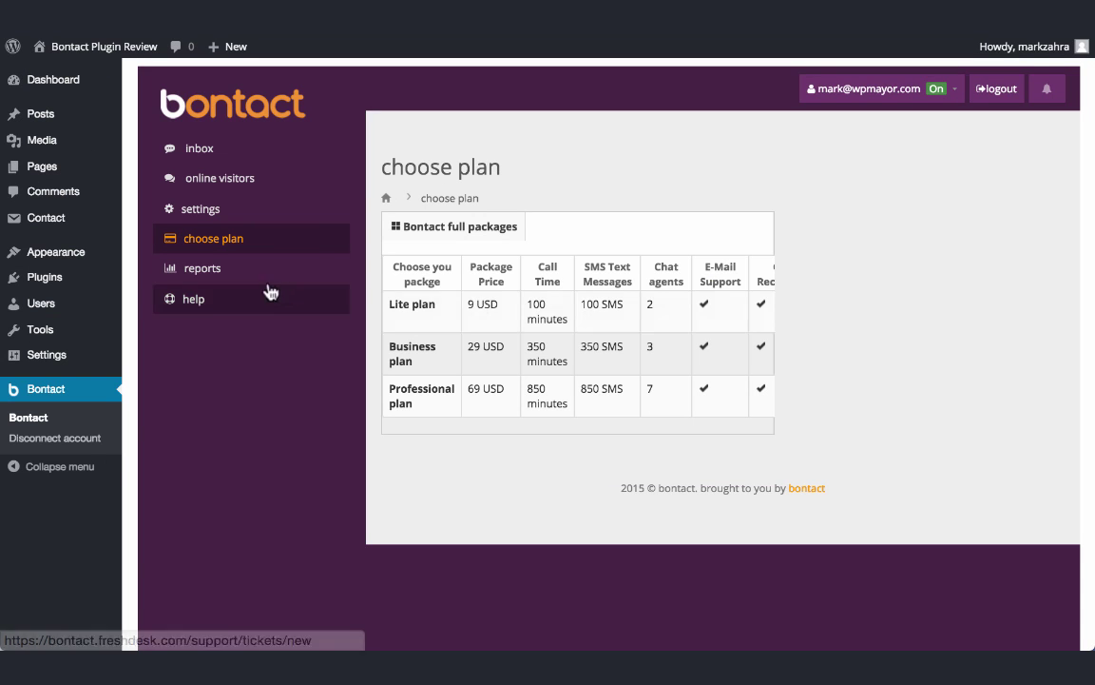
Step: Review the reports statistics, from the date range and charts down to the most visited pages and total surfers requests
{"action": "left_click", "coordinate": [257, 279]}
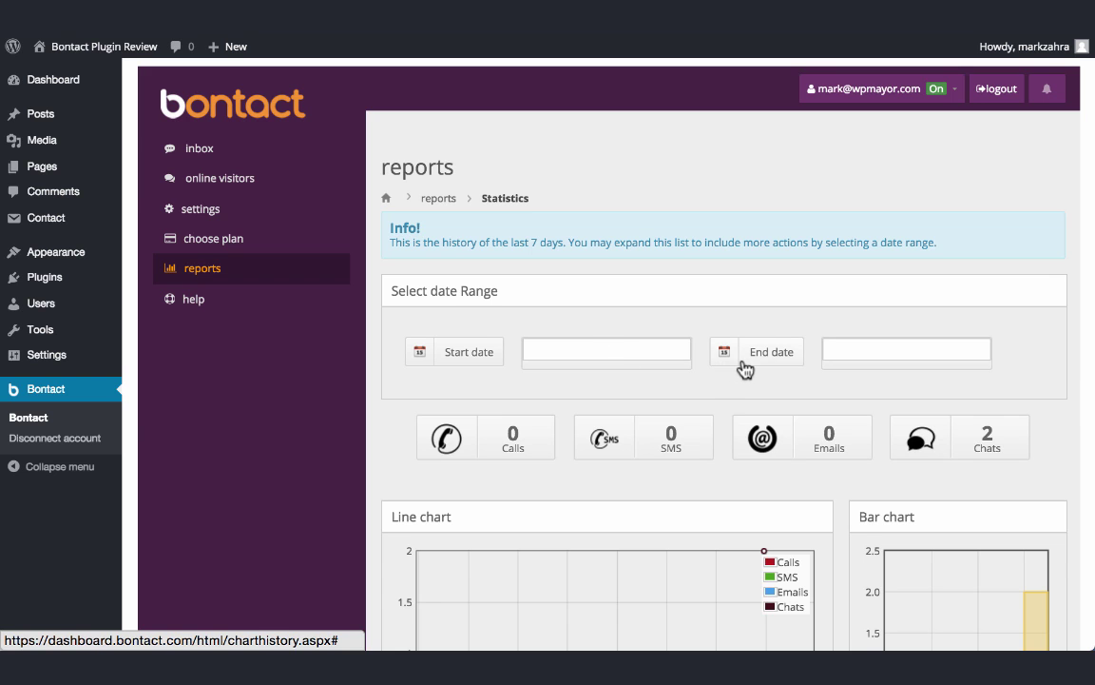
{"action": "scroll", "coordinate": [745, 368], "scroll_direction": "down", "scroll_amount": 5}
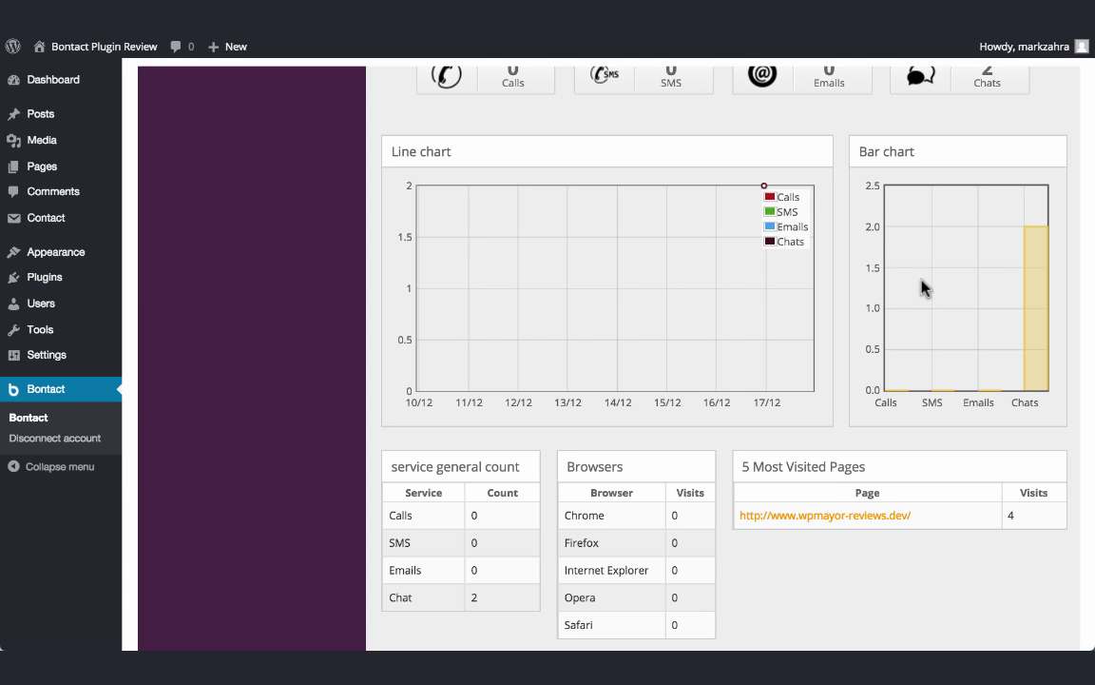
{"action": "scroll", "coordinate": [920, 283], "scroll_direction": "down", "scroll_amount": 1}
{"action": "scroll", "coordinate": [921, 285], "scroll_direction": "down", "scroll_amount": 5}
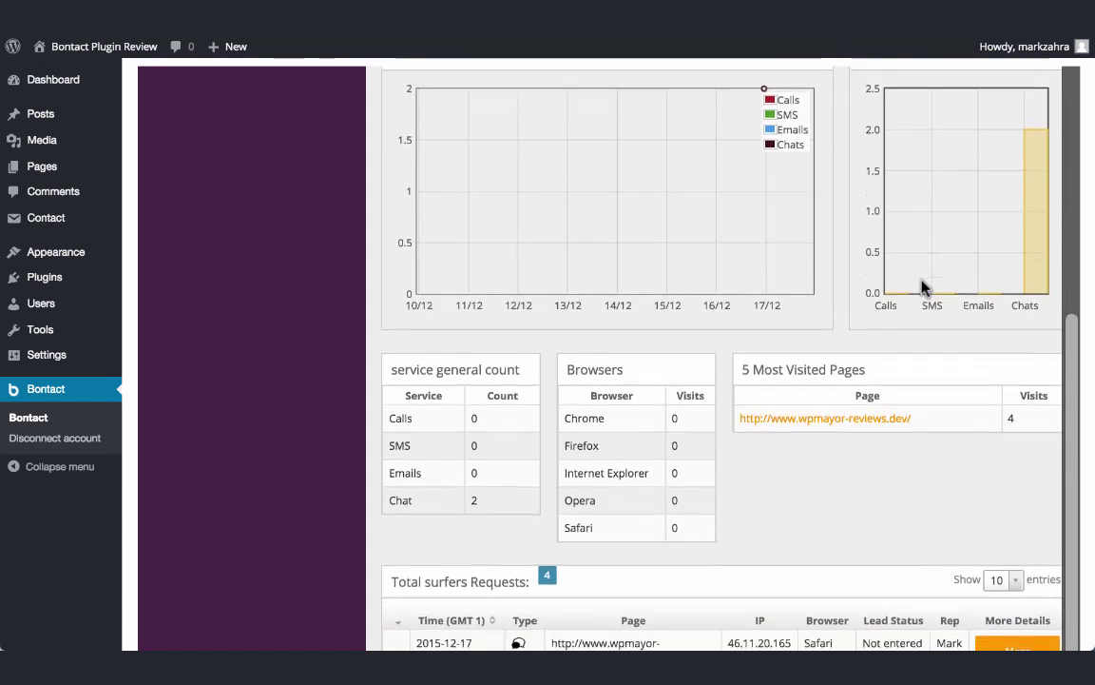
{"action": "scroll", "coordinate": [920, 285], "scroll_direction": "down", "scroll_amount": 1}
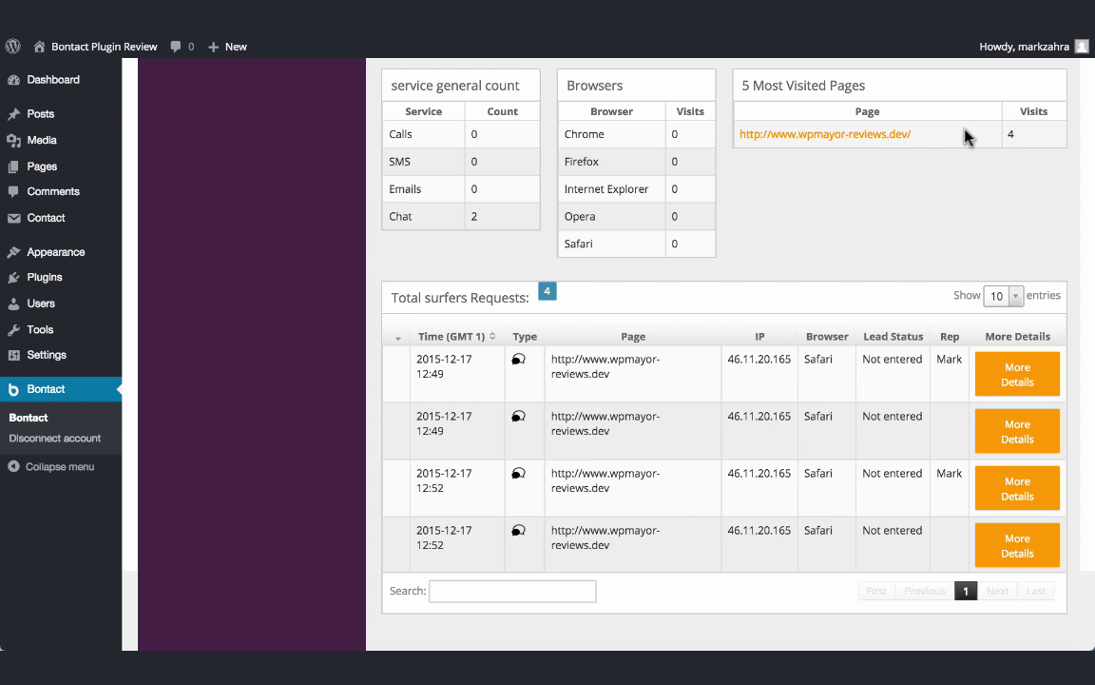
{"action": "scroll", "coordinate": [967, 136], "scroll_direction": "down", "scroll_amount": 2}
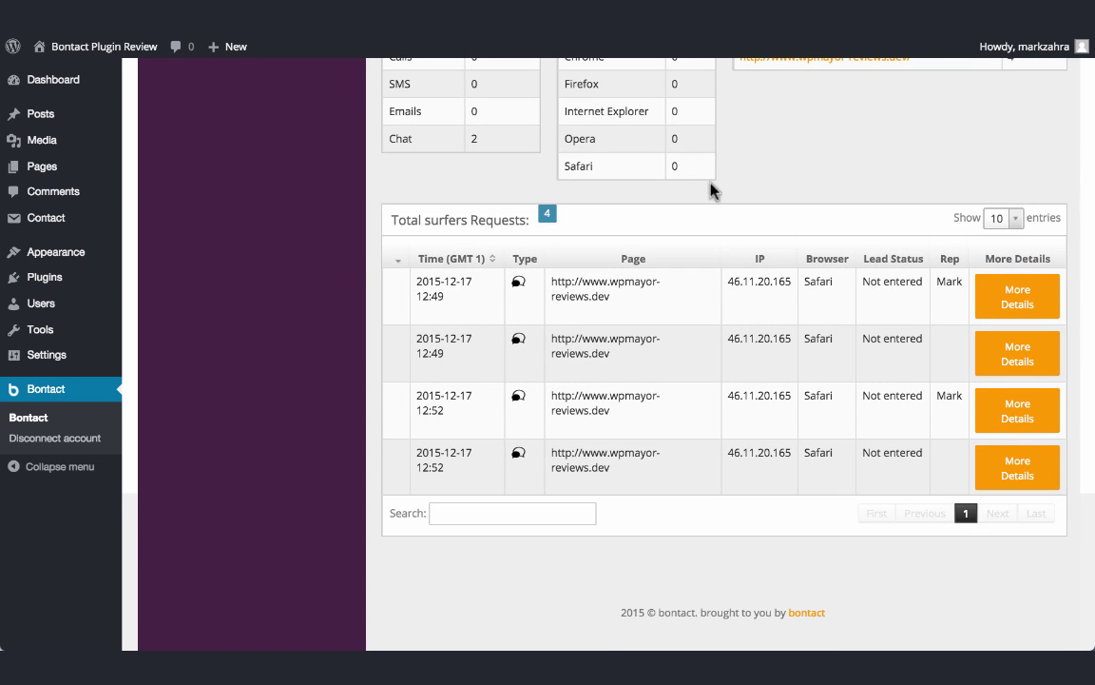
{"action": "scroll", "coordinate": [726, 420], "scroll_direction": "up", "scroll_amount": 10}
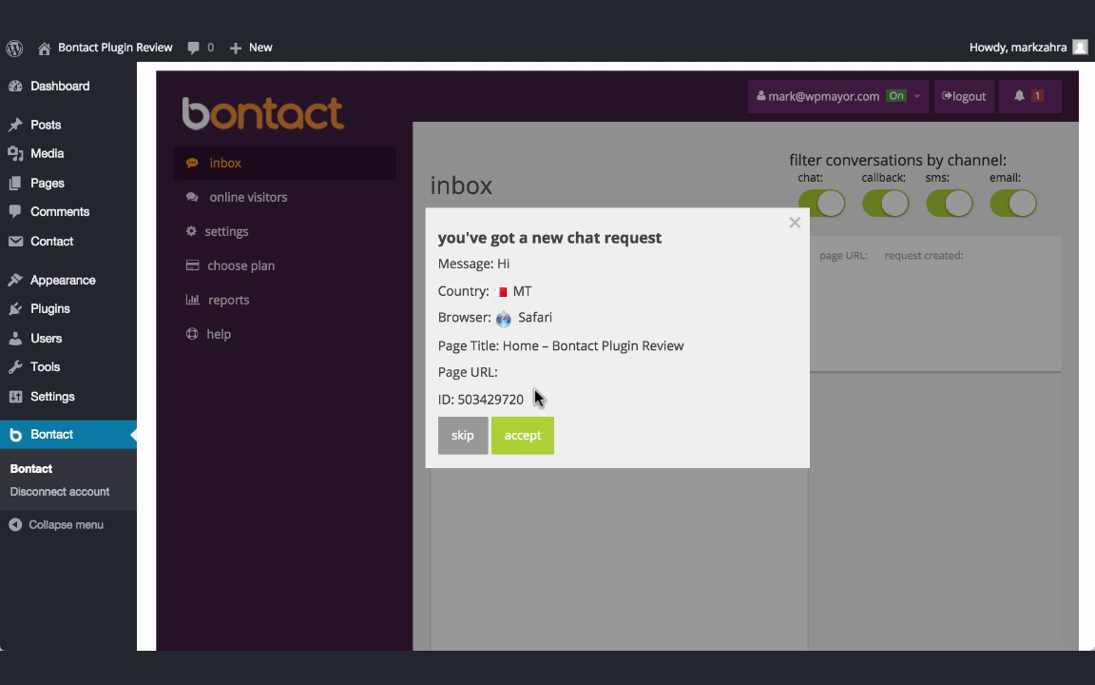
Step: Accept the new chat request and open the visitor's live chat in the inbox to review the conversation
{"action": "left_click", "coordinate": [514, 452]}
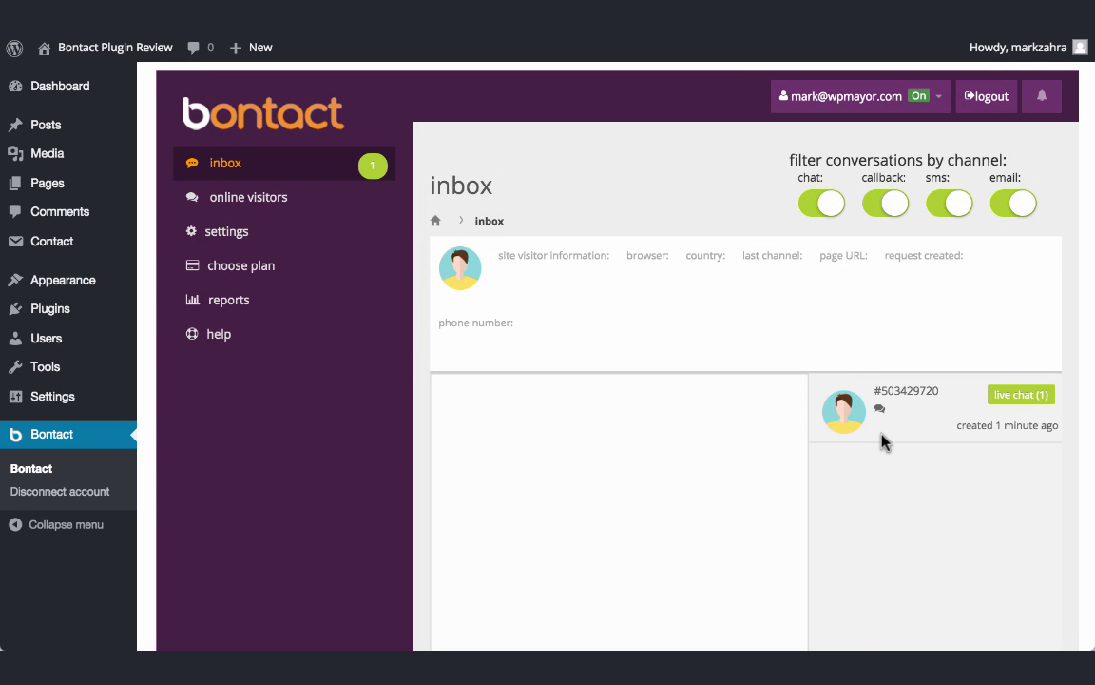
{"action": "left_click", "coordinate": [893, 415]}
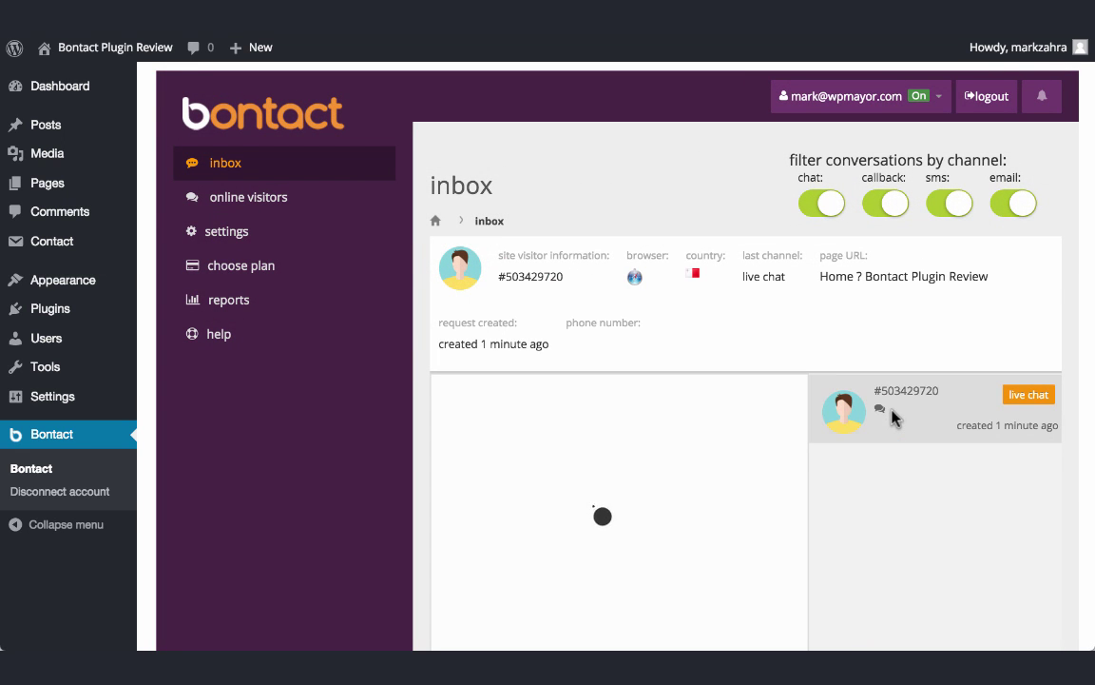
{"action": "scroll", "coordinate": [894, 416], "scroll_direction": "down", "scroll_amount": 4}
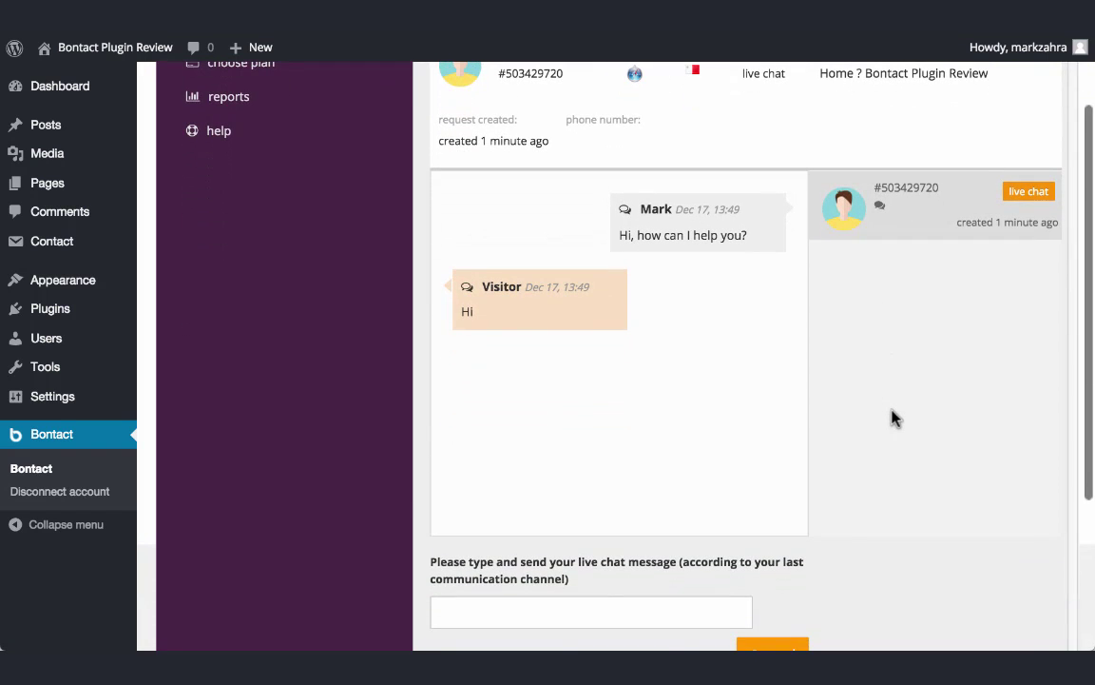
{"action": "scroll", "coordinate": [894, 416], "scroll_direction": "down", "scroll_amount": 2}
{"action": "scroll", "coordinate": [893, 415], "scroll_direction": "up", "scroll_amount": 6}
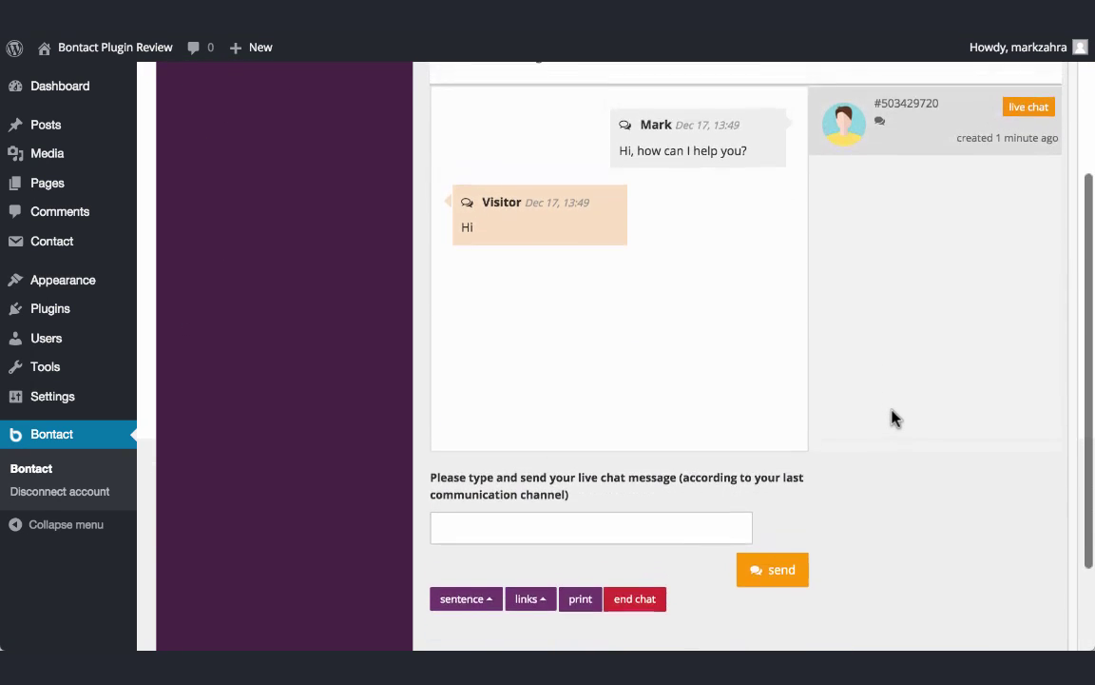
{"action": "scroll", "coordinate": [894, 415], "scroll_direction": "up", "scroll_amount": 1}
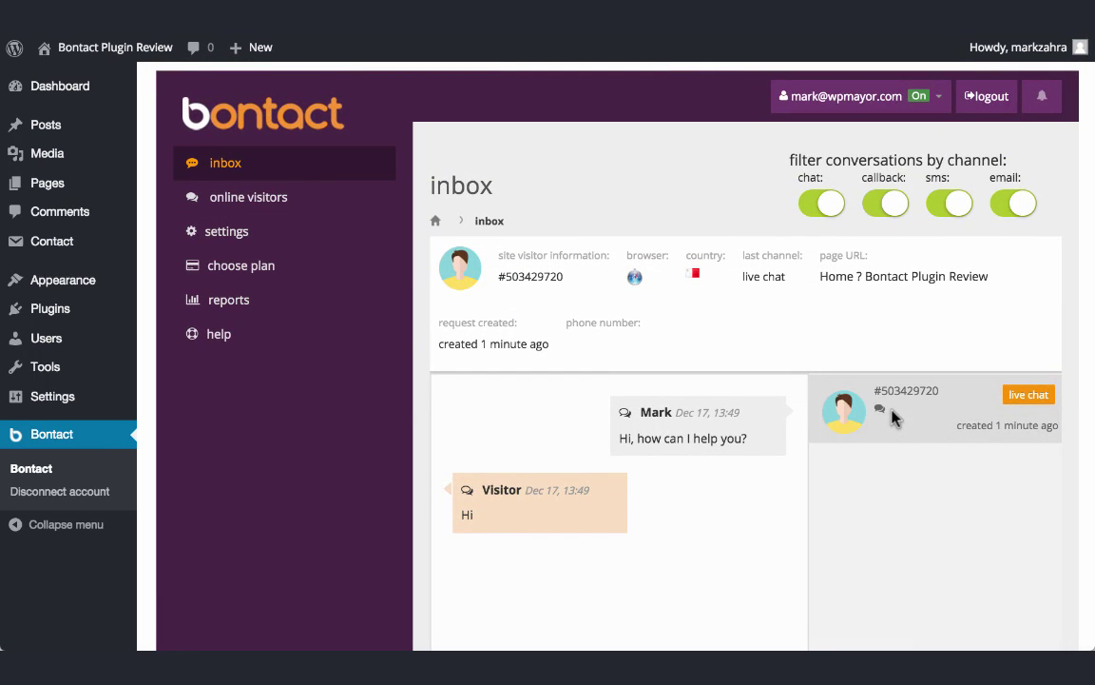
Step: Send the visitor the live chat reply "How may I help you?"
{"action": "scroll", "coordinate": [894, 416], "scroll_direction": "down", "scroll_amount": 4}
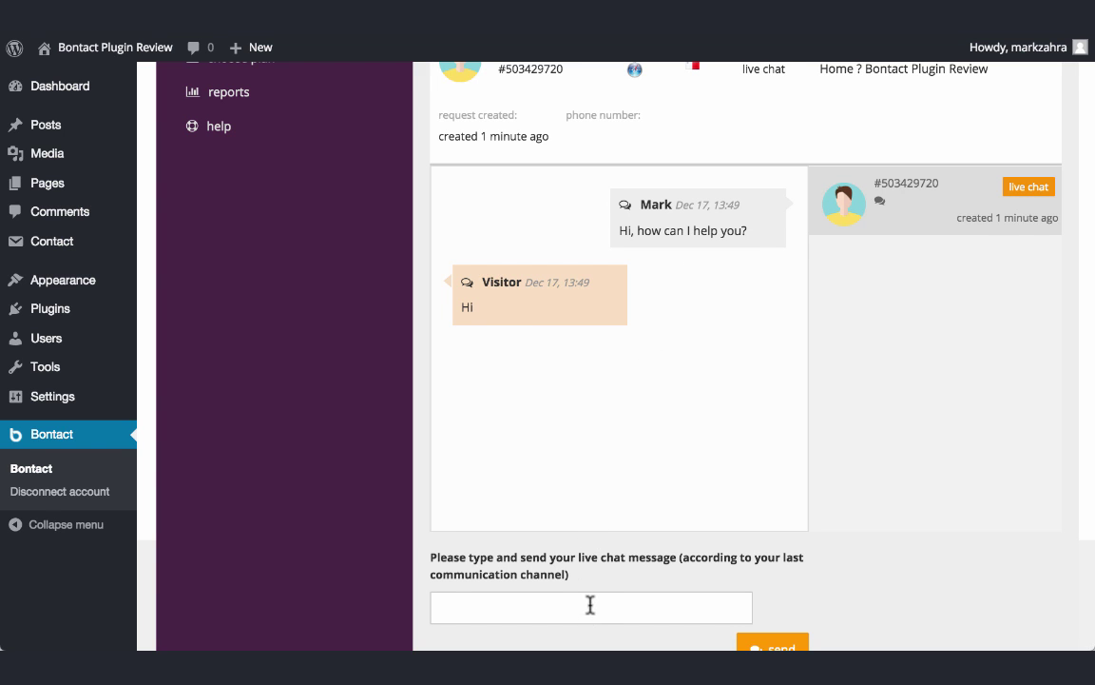
{"action": "scroll", "coordinate": [589, 603], "scroll_direction": "down", "scroll_amount": 1}
{"action": "scroll", "coordinate": [593, 601], "scroll_direction": "down", "scroll_amount": 1}
{"action": "left_click", "coordinate": [624, 542]}
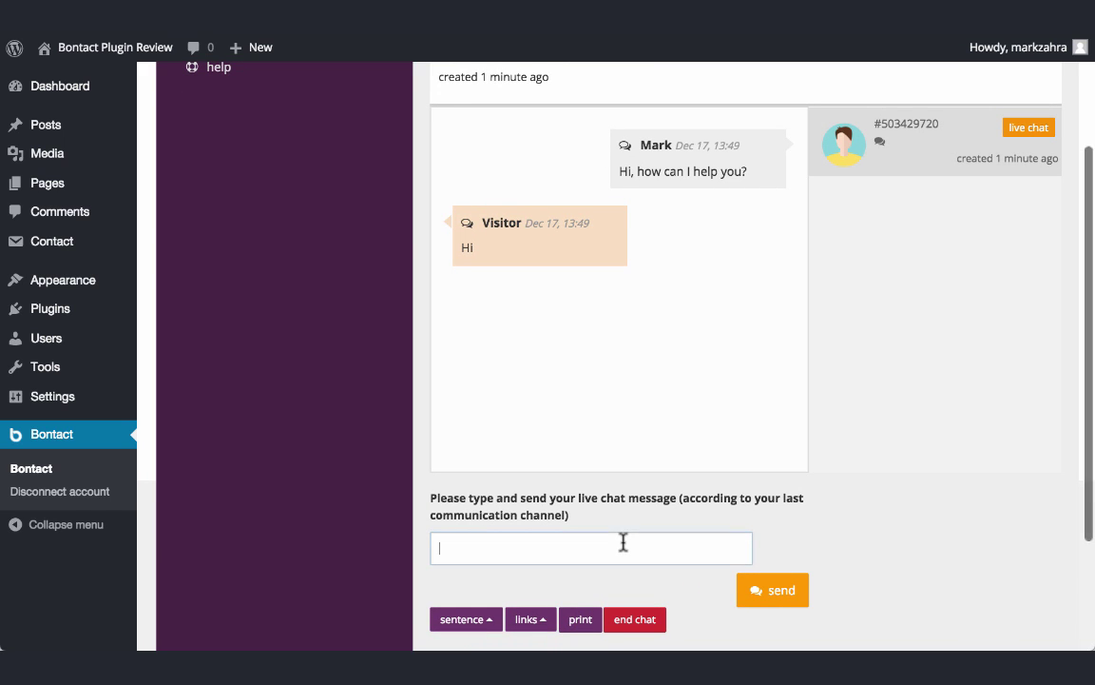
{"action": "type", "text": "How may I help you?"}
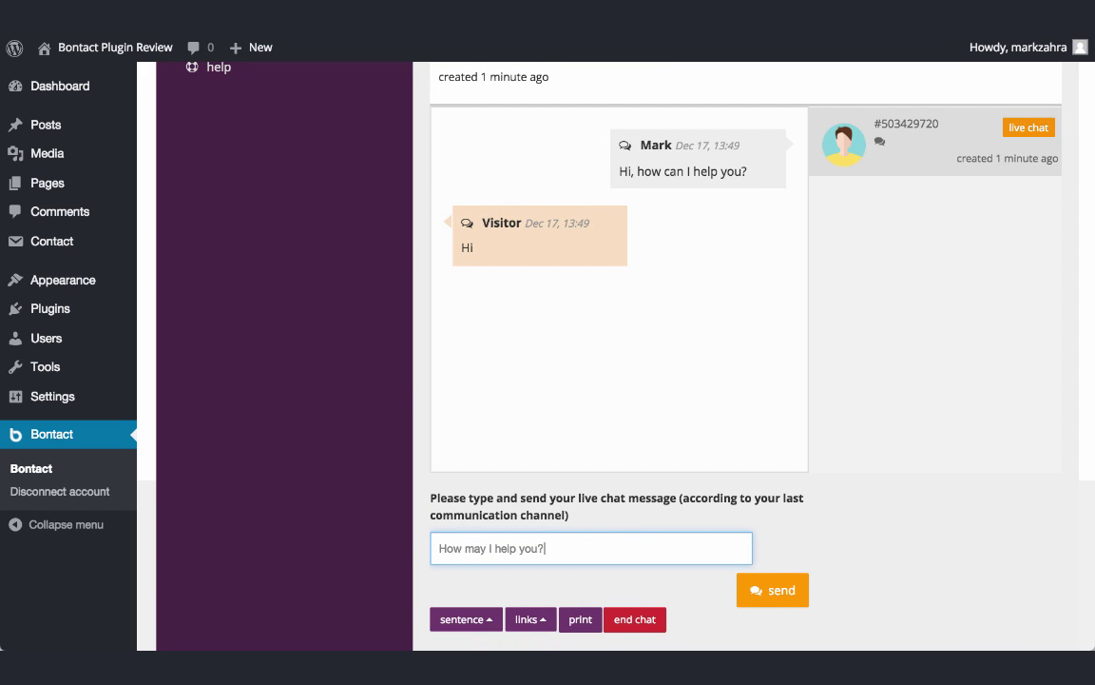
{"action": "left_click", "coordinate": [787, 591]}
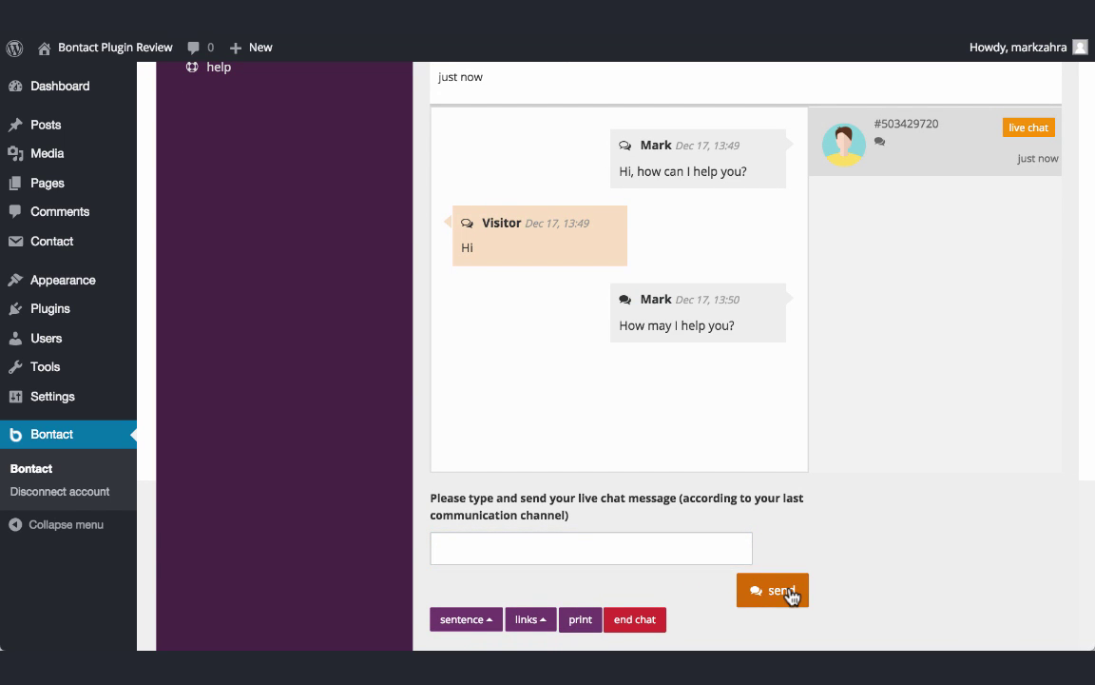
Step: Check the ready-made sentence and links options for the conversation, and end the live chat
{"action": "left_click", "coordinate": [491, 630]}
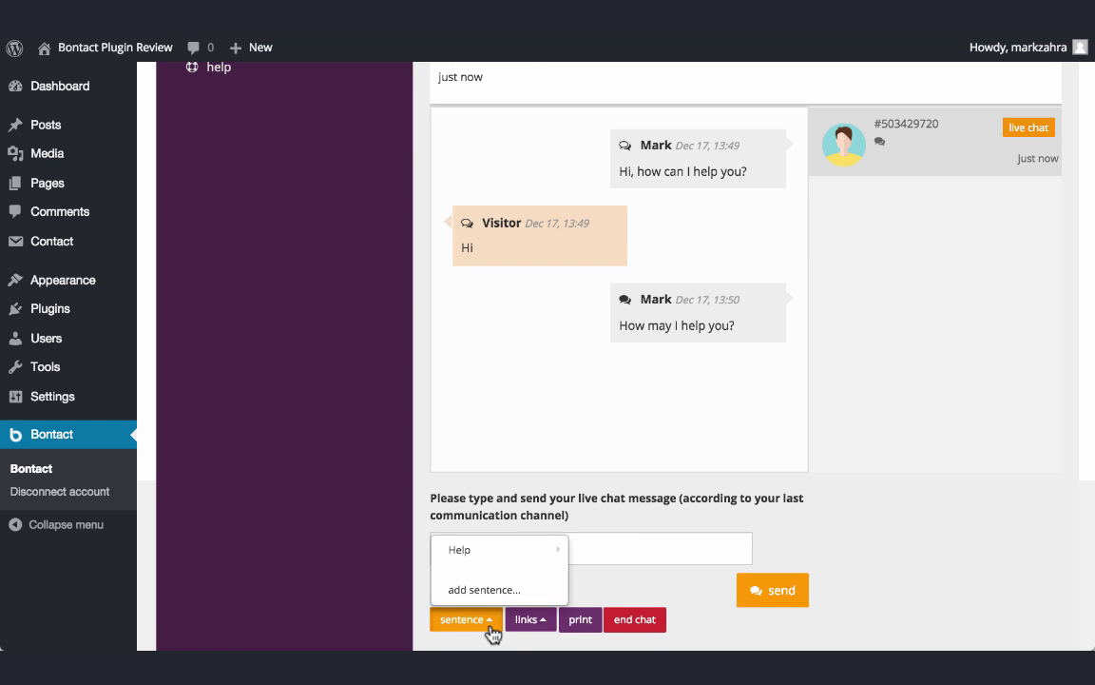
{"action": "left_click", "coordinate": [529, 623]}
{"action": "left_click", "coordinate": [530, 623]}
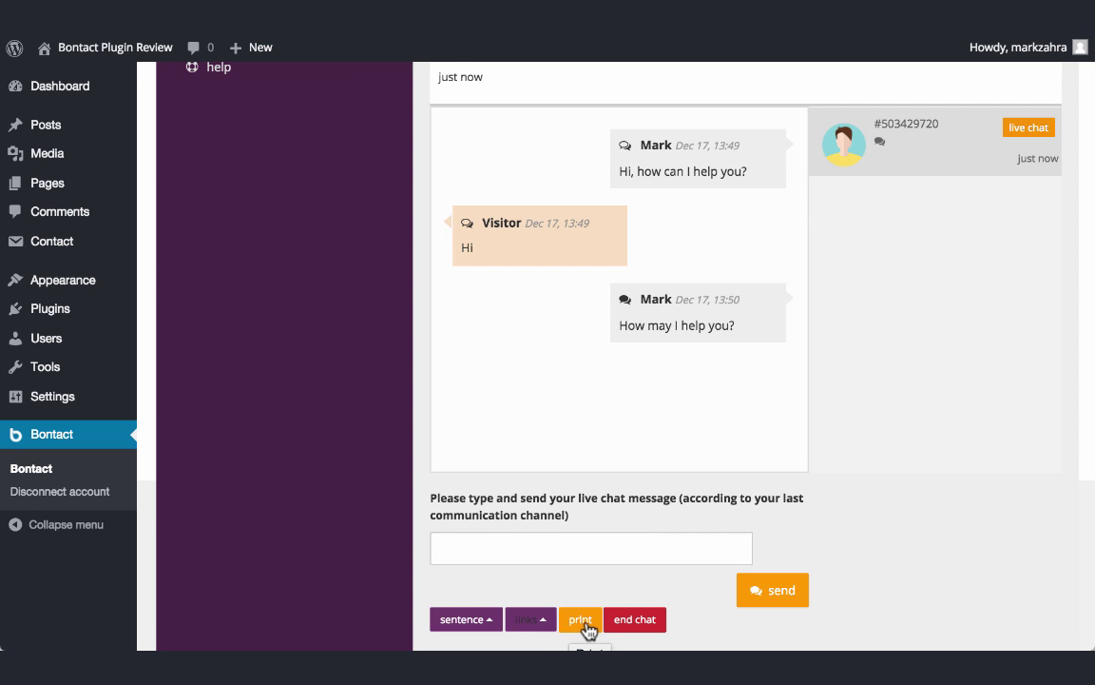
{"action": "left_click", "coordinate": [634, 620]}
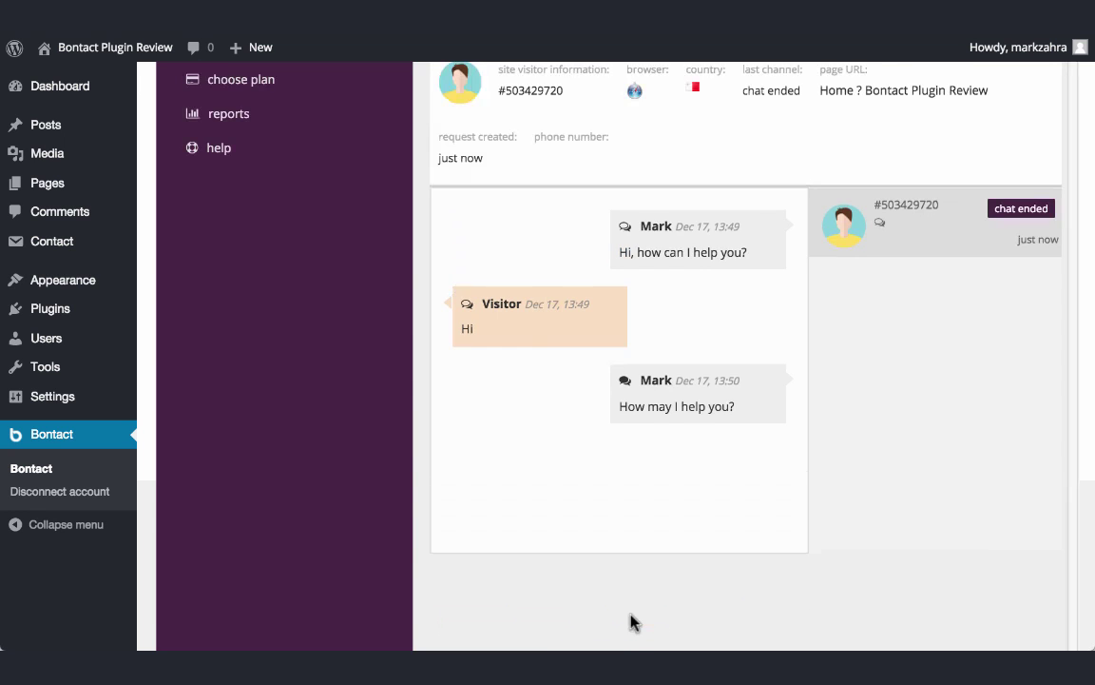
Step: Switch the inbox's email channel filter off and back on
{"action": "scroll", "coordinate": [953, 420], "scroll_direction": "up", "scroll_amount": 5}
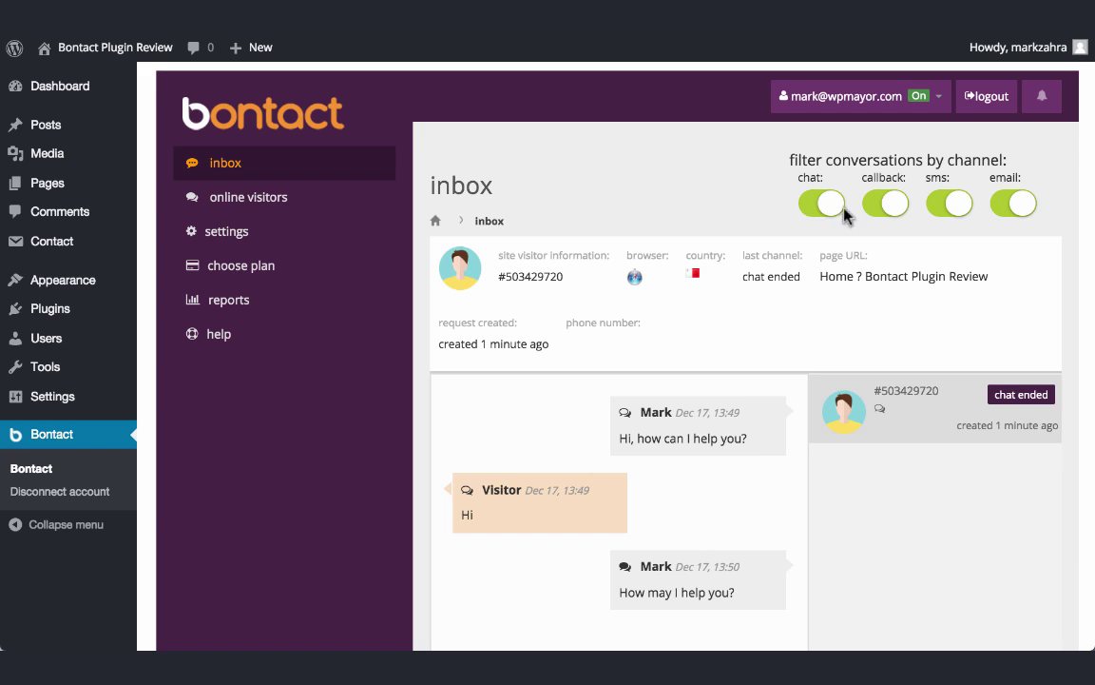
{"action": "left_click", "coordinate": [1012, 204]}
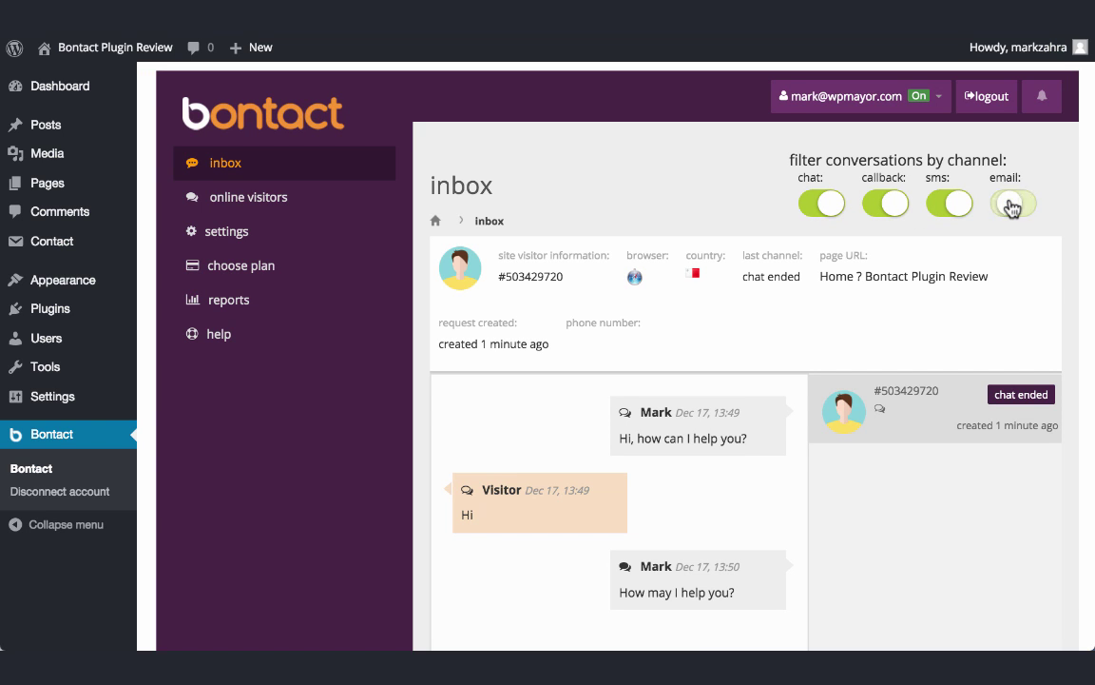
{"action": "left_click", "coordinate": [1013, 204]}
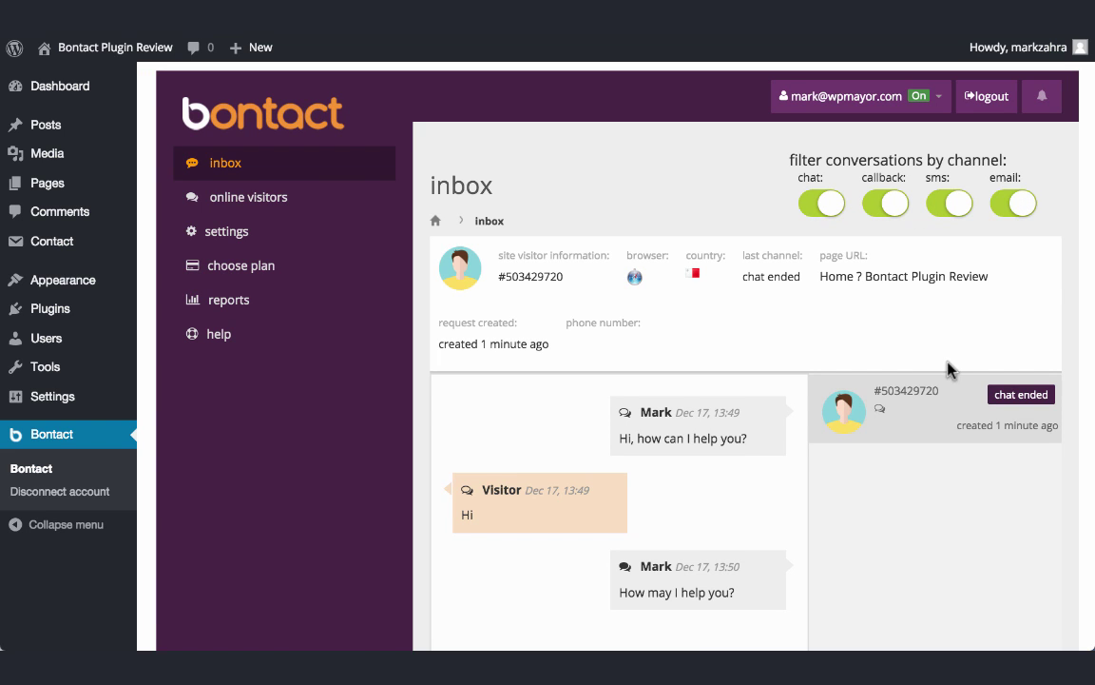
Step: Check the online visitor's previously visited pages and invite that visitor for a chat
{"action": "left_click", "coordinate": [294, 215]}
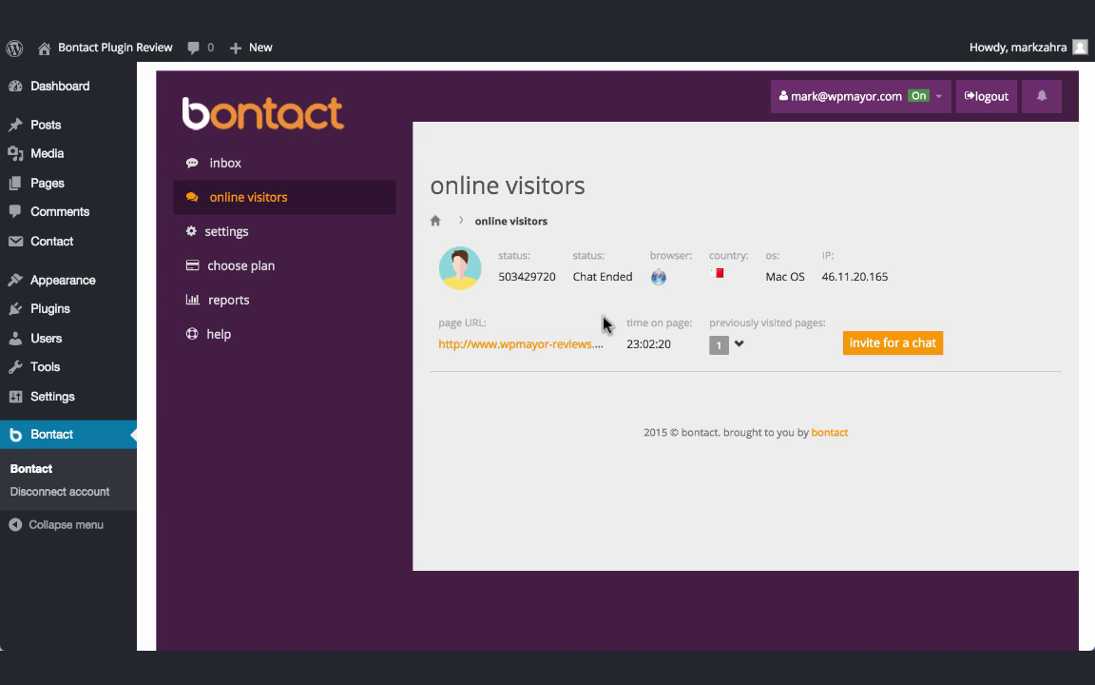
{"action": "left_click", "coordinate": [740, 348]}
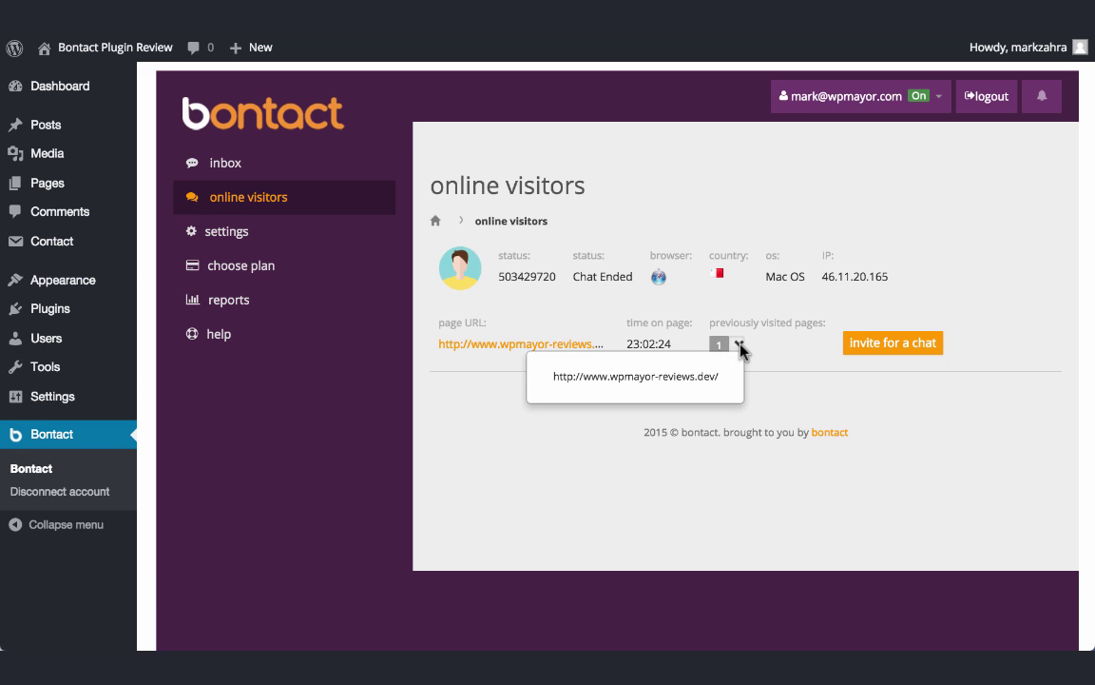
{"action": "left_click", "coordinate": [741, 348]}
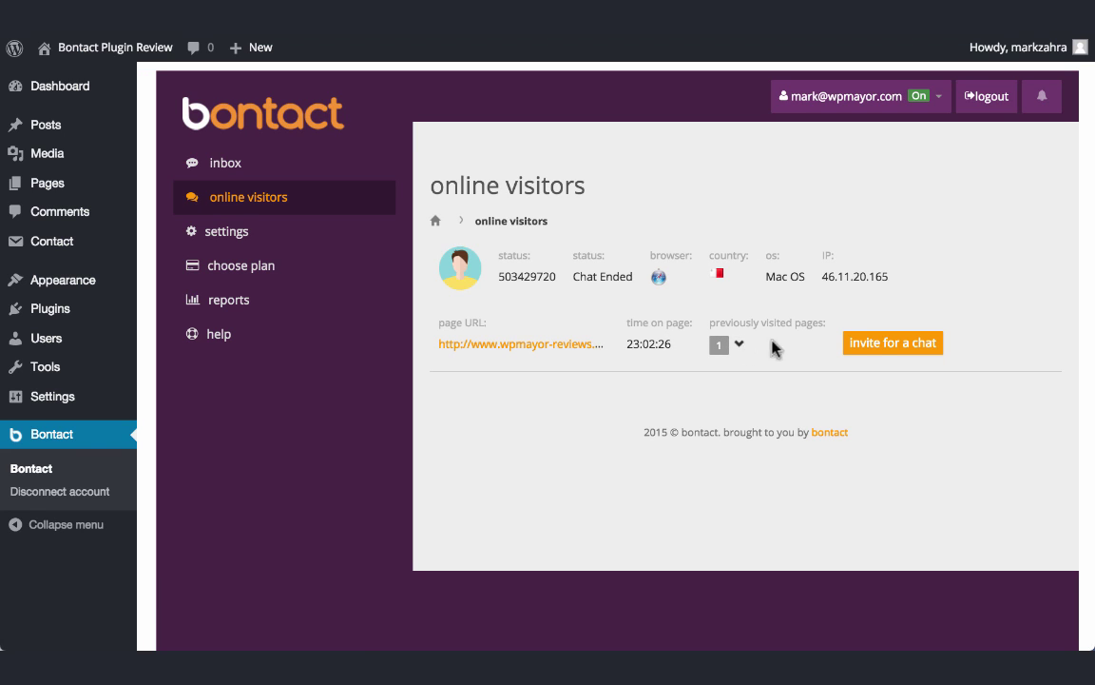
{"action": "left_click", "coordinate": [897, 346]}
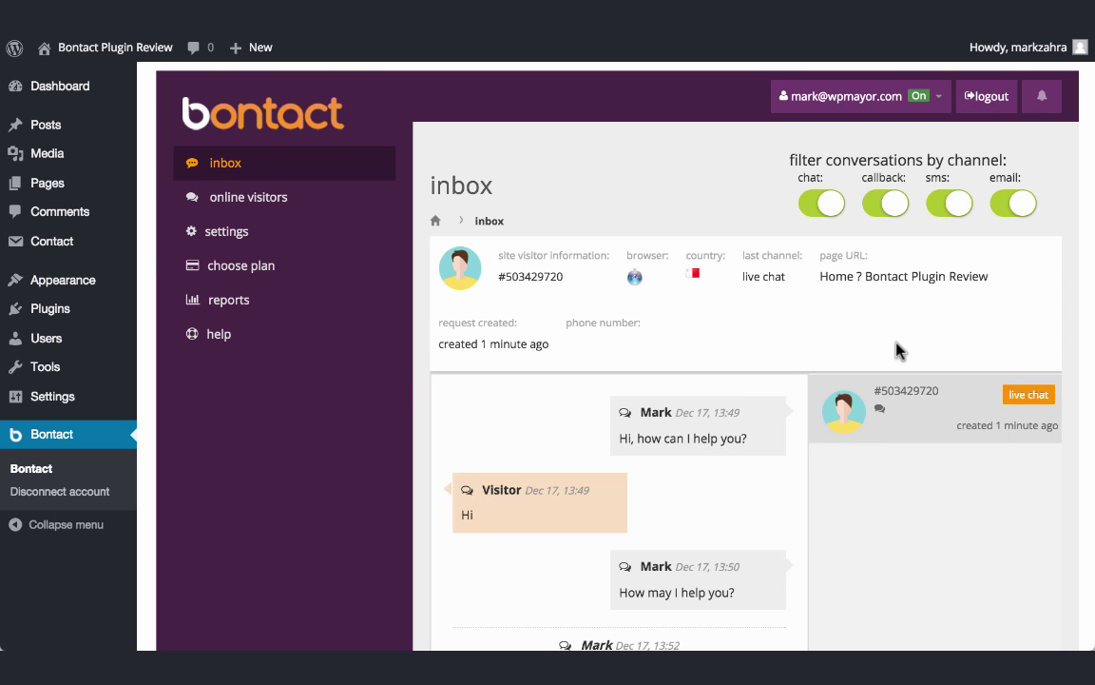
{"action": "scroll", "coordinate": [898, 349], "scroll_direction": "down", "scroll_amount": 3}
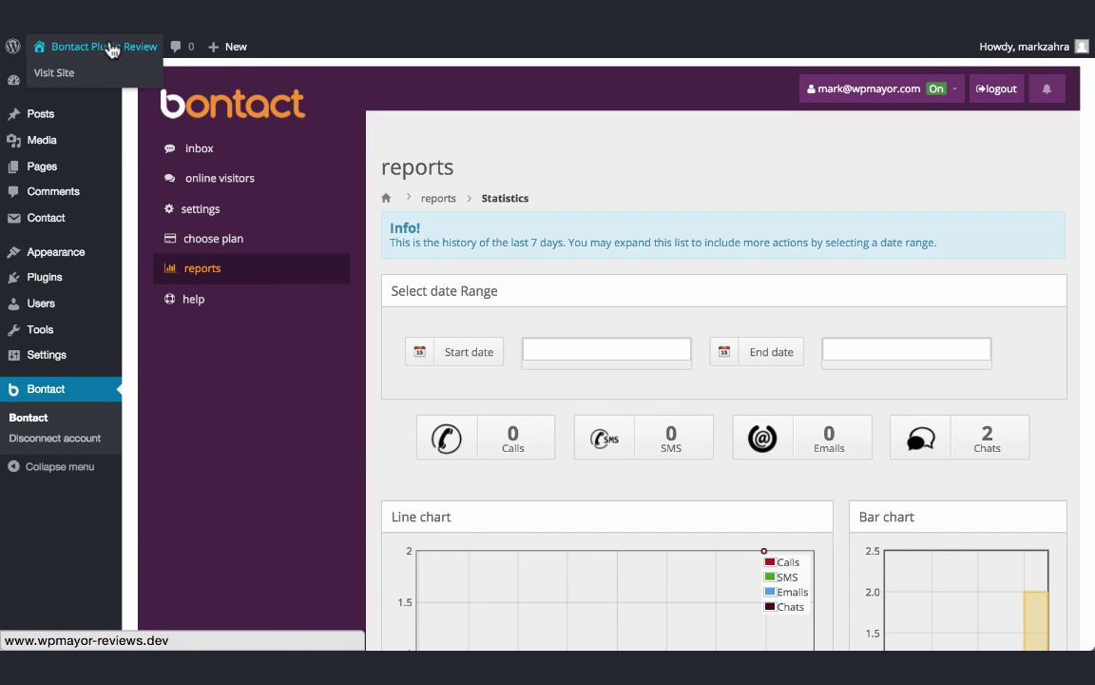
Step: Visit the Bontact Plugin Review site and view the contact widget's live chat window and its email form
{"action": "left_click", "coordinate": [109, 47]}
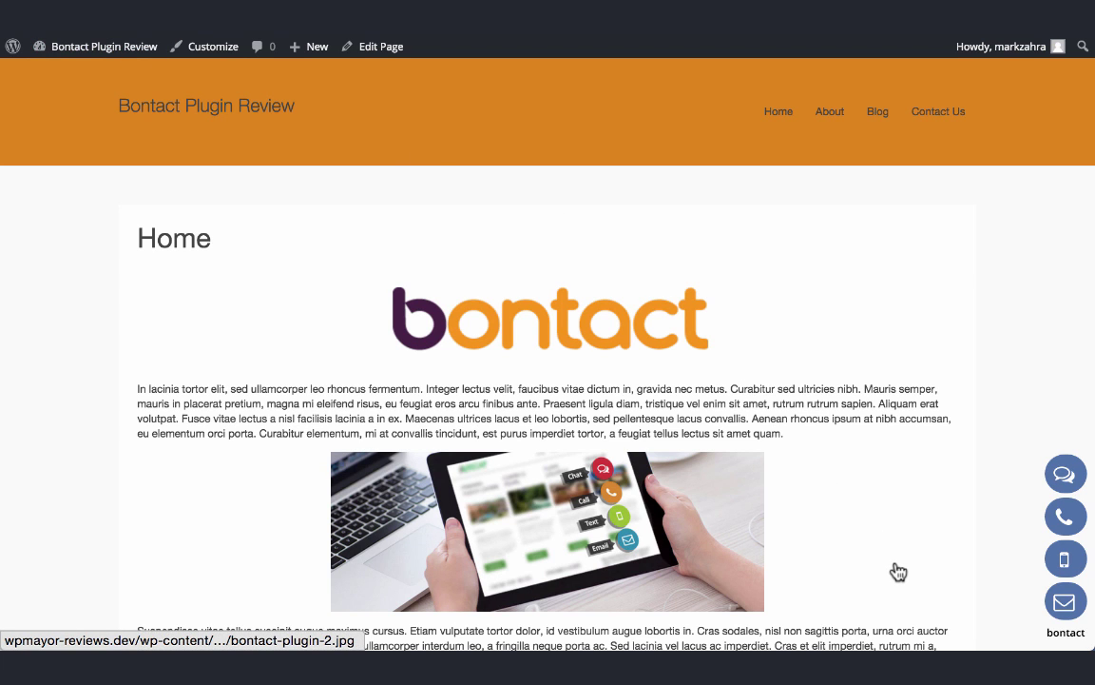
{"action": "mouse_move", "coordinate": [1067, 485]}
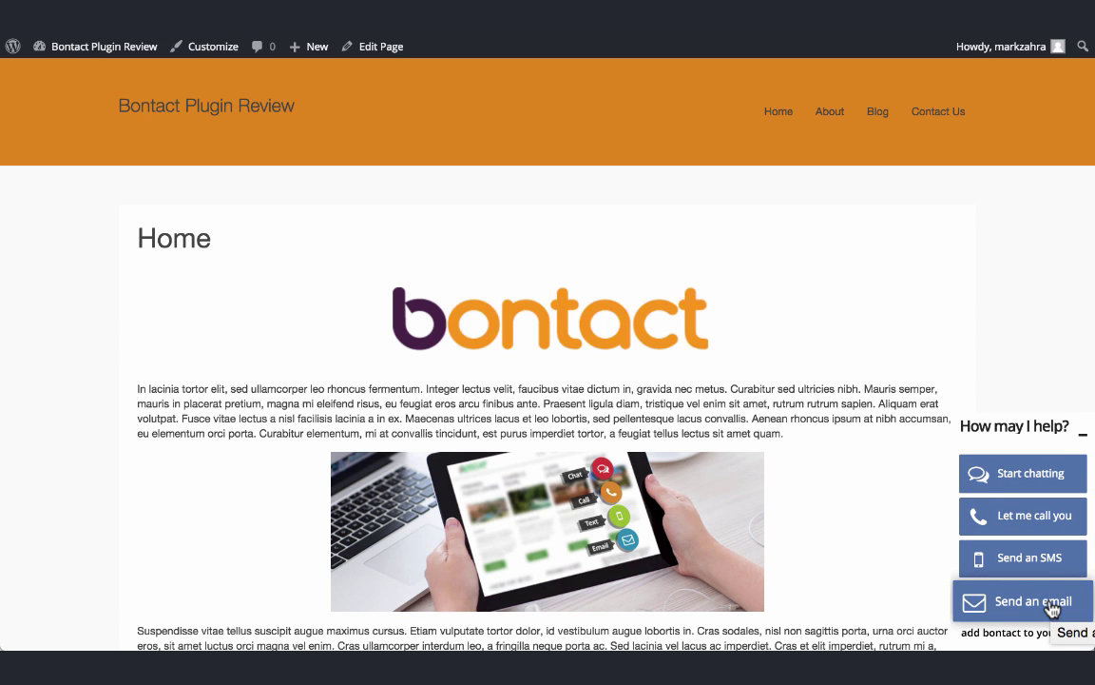
{"action": "left_click", "coordinate": [1046, 487]}
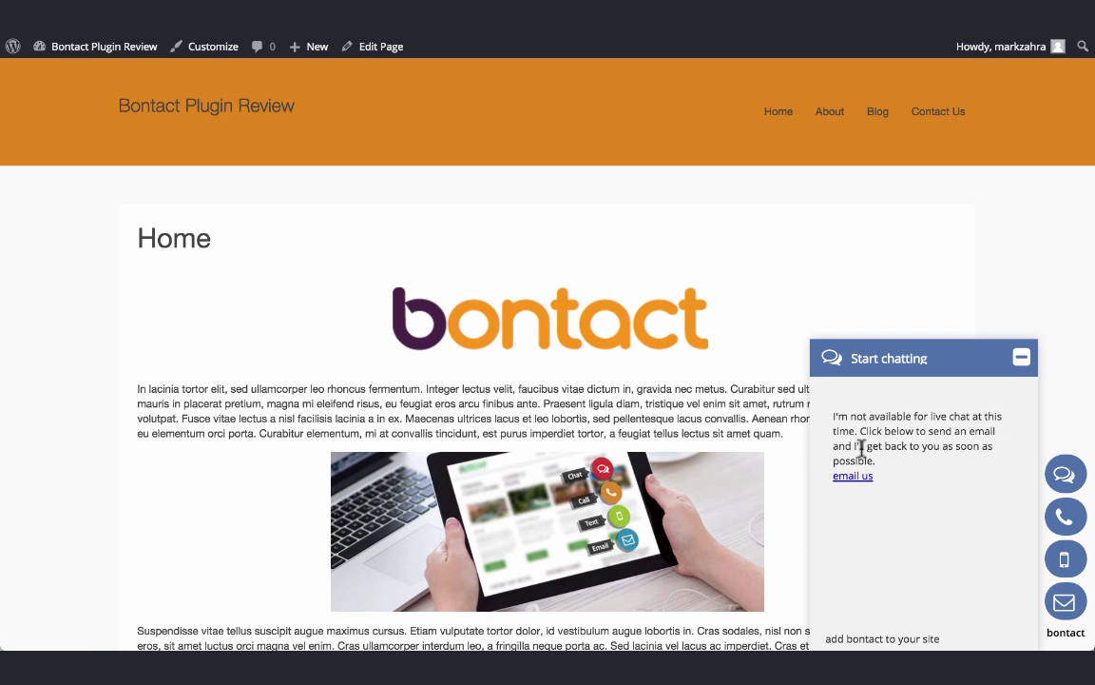
{"action": "left_click", "coordinate": [855, 477]}
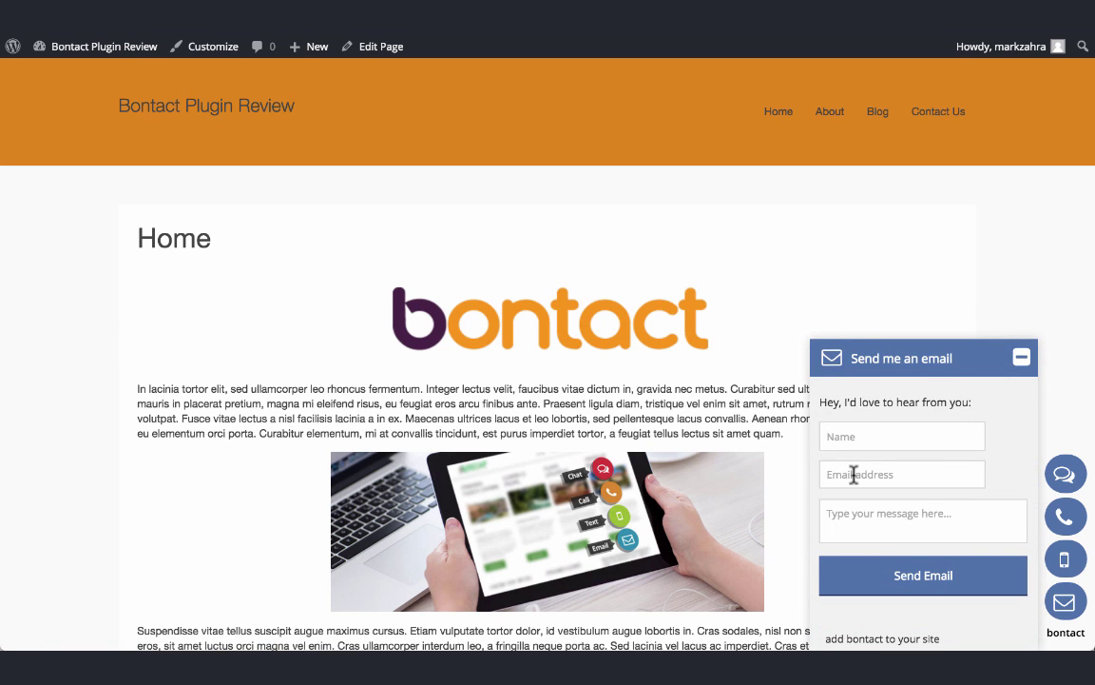
{"action": "left_click", "coordinate": [907, 436]}
{"action": "left_click", "coordinate": [1065, 475]}
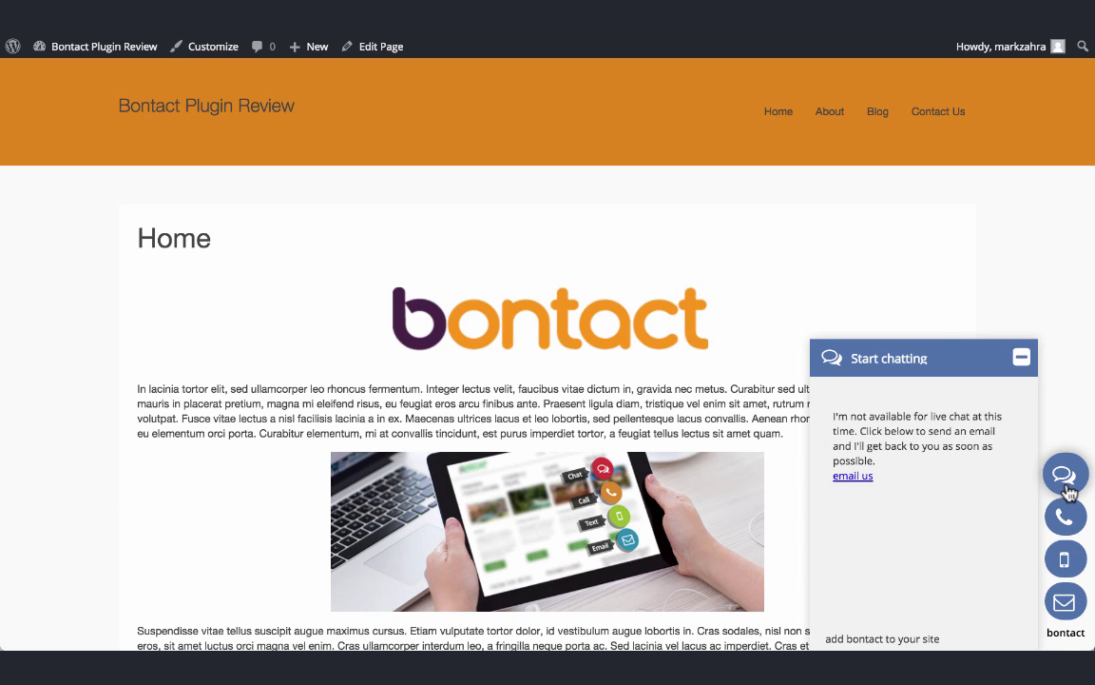